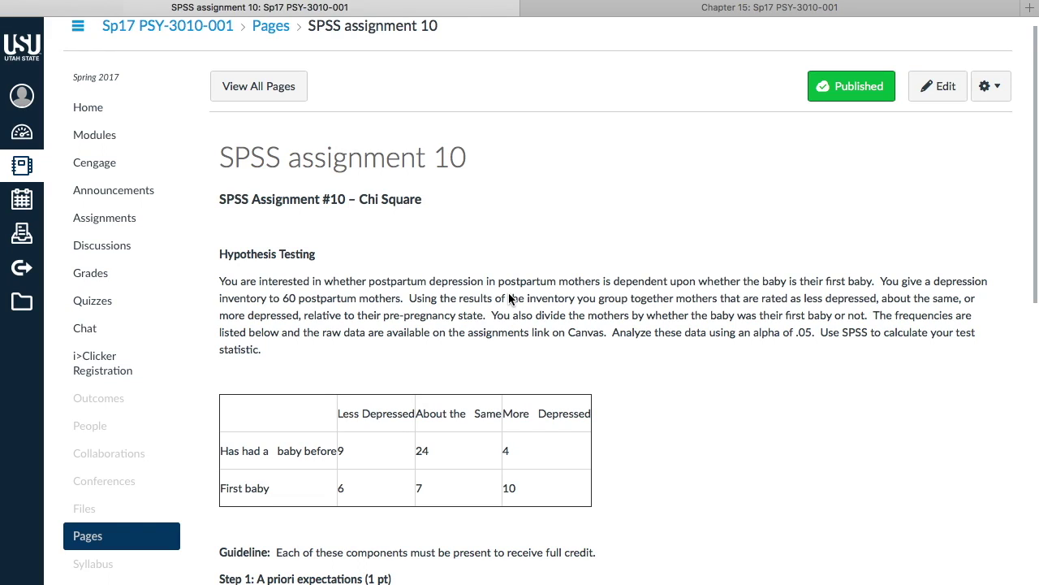
In Word, fill in Question of interest: "Is there a difference between first time mothers and those who've had a baby before in their levels of post-partum depression.".
{"action": "scroll", "coordinate": [626, 447], "scroll_direction": "down", "scroll_amount": 3}
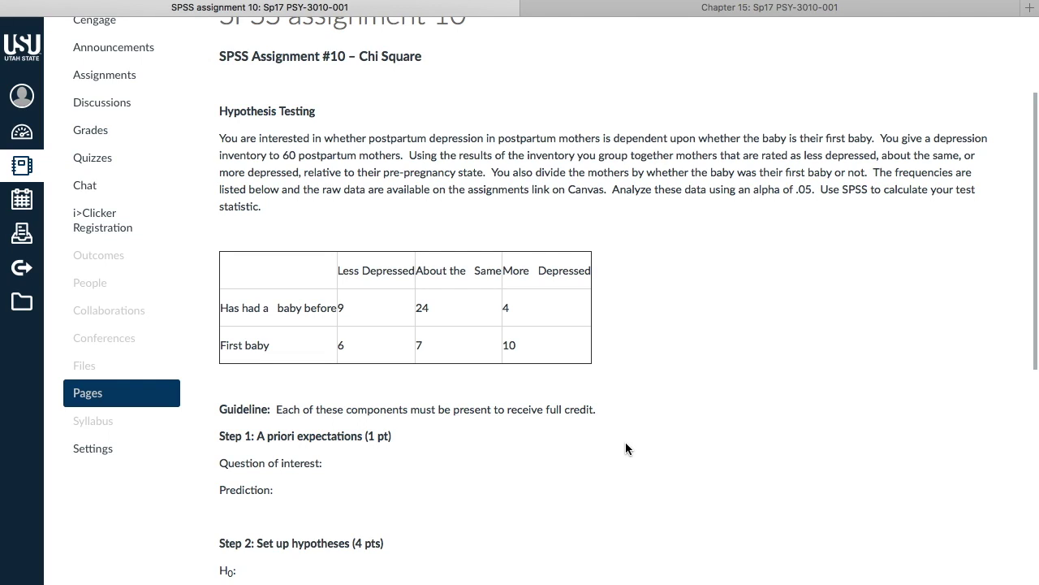
{"action": "key", "text": "ctrl+Right"}
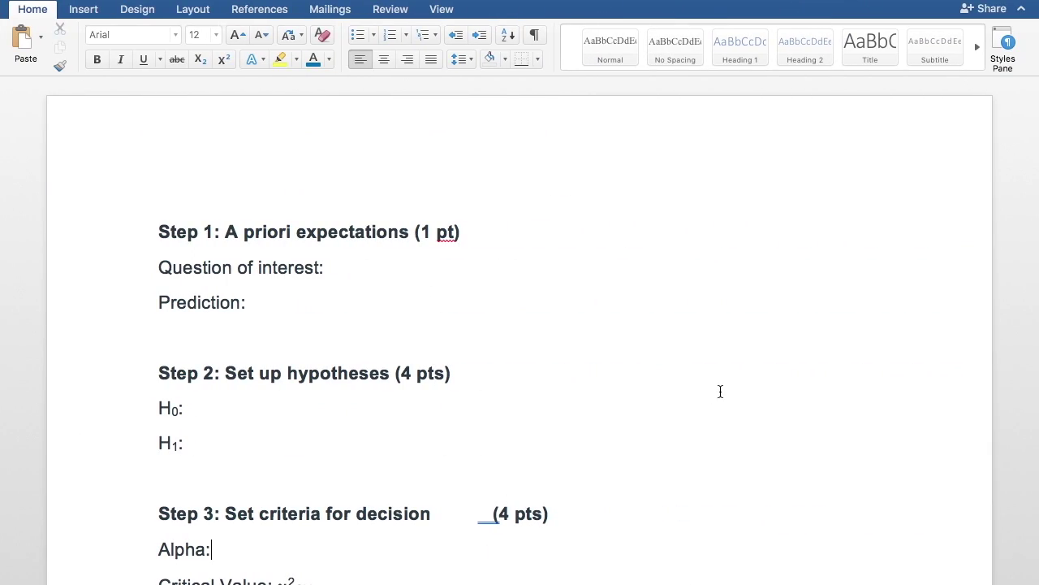
{"action": "scroll", "coordinate": [721, 391], "scroll_direction": "down", "scroll_amount": 2}
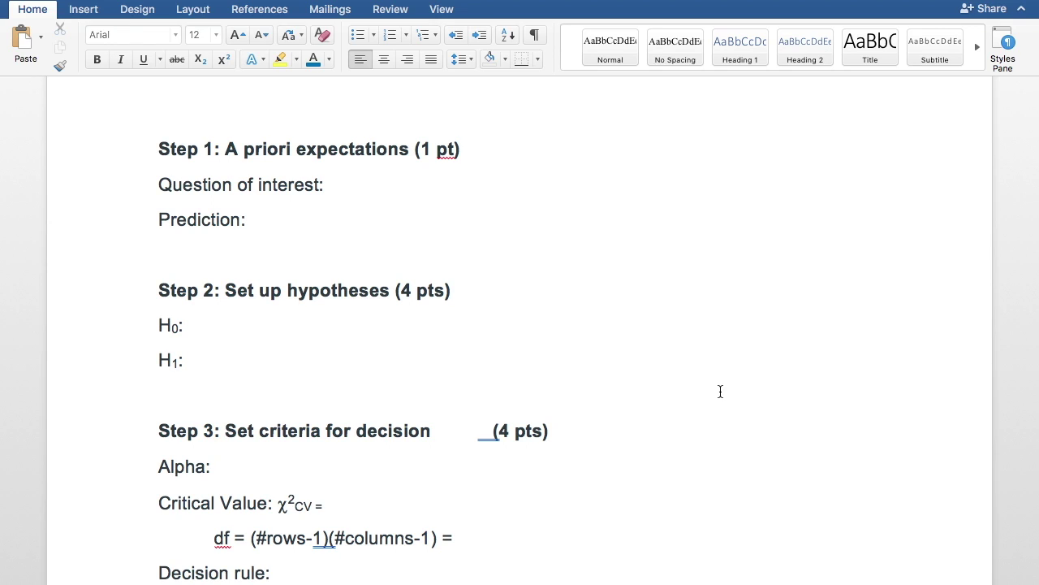
{"action": "left_click", "coordinate": [350, 186]}
{"action": "type", "text": "Is there a differene"}
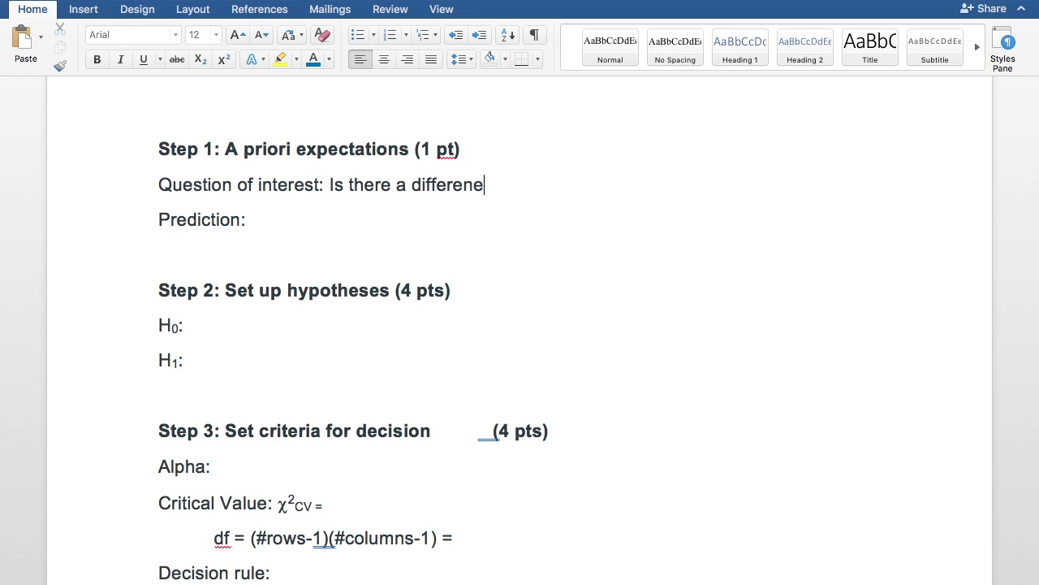
{"action": "key", "text": "BackSpace"}
{"action": "type", "text": "ce between "}
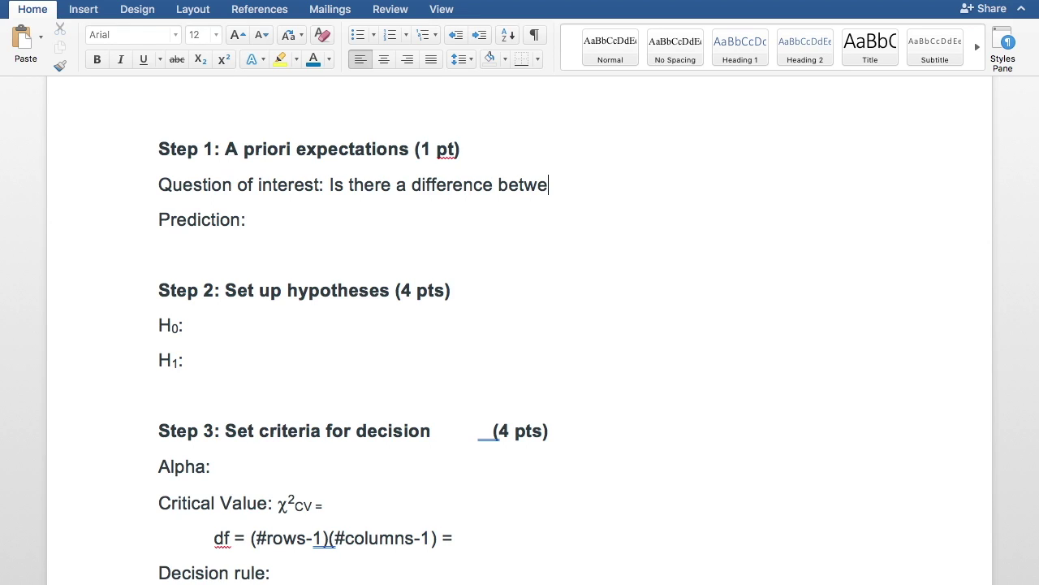
{"action": "type", "text": "first time mothers a"}
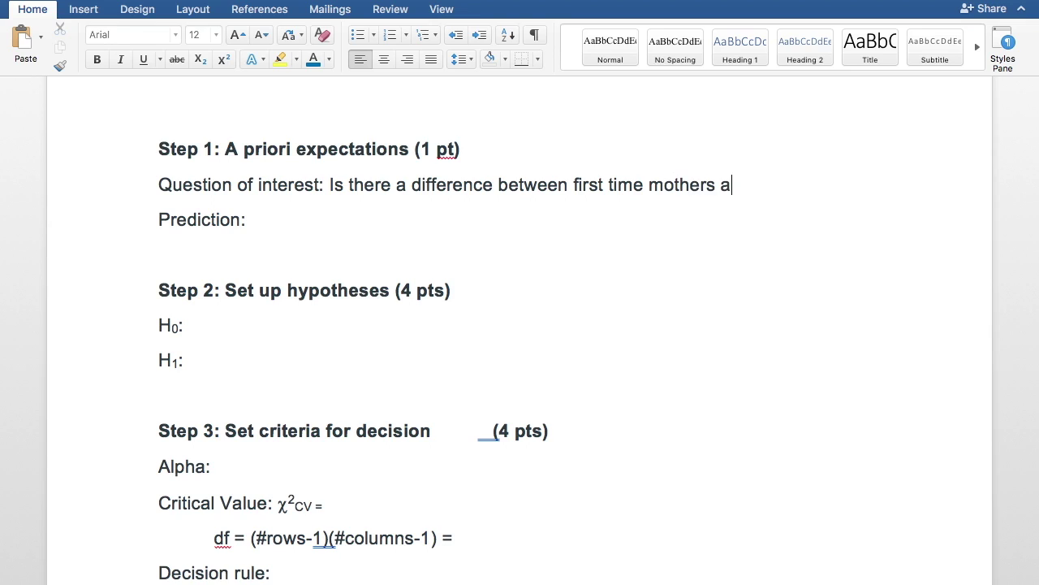
{"action": "type", "text": "nd those who've had a ba"}
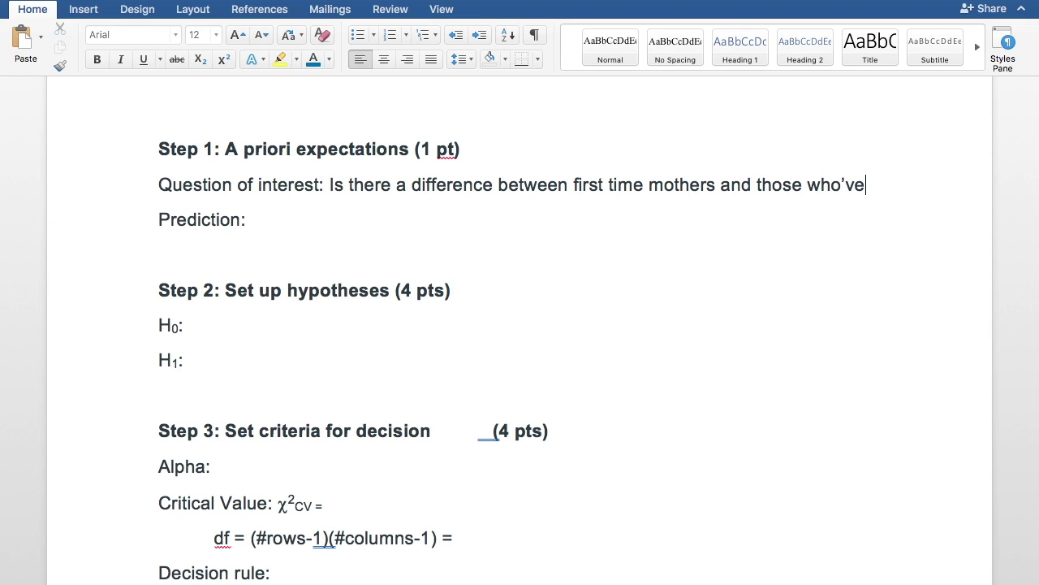
{"action": "type", "text": "by b"}
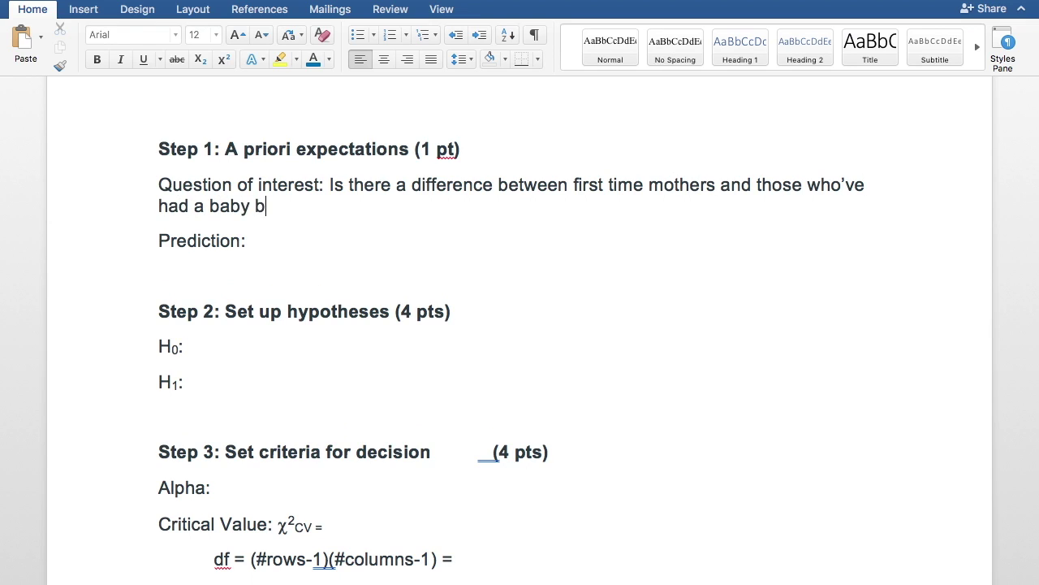
{"action": "type", "text": "efore in thei"}
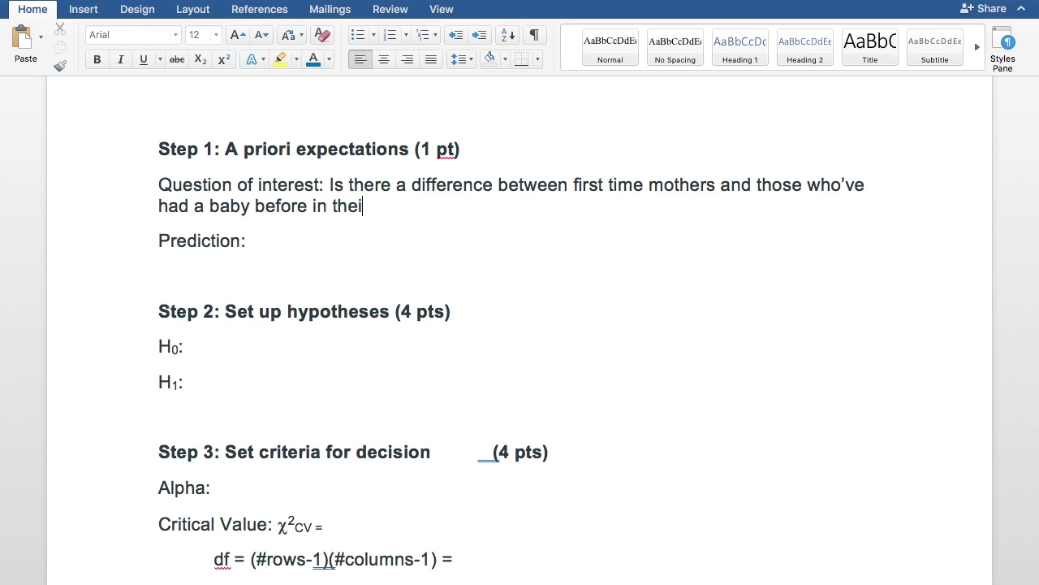
{"action": "type", "text": "r levels of pos"}
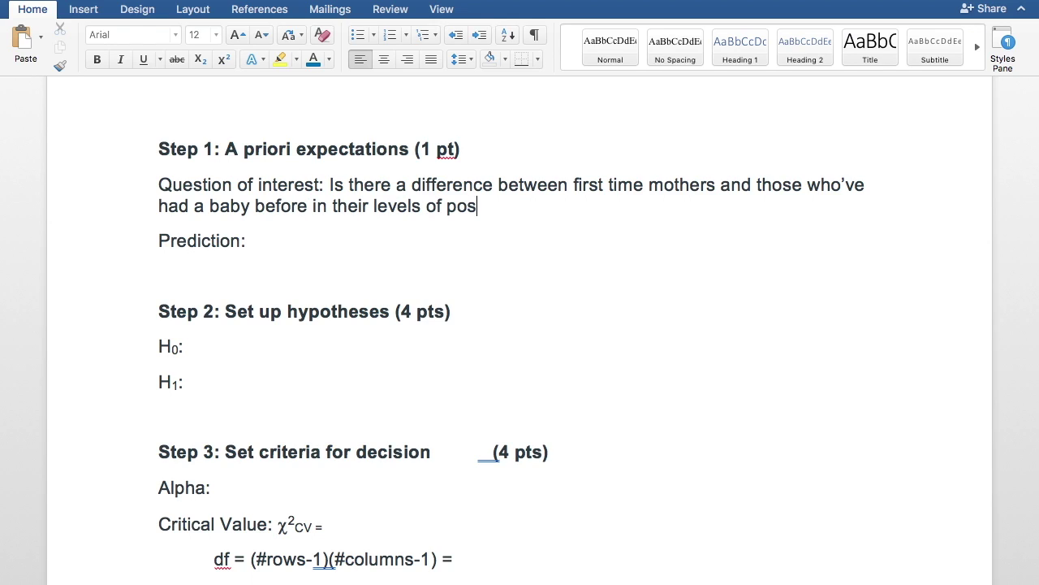
{"action": "type", "text": "t-partum depression."}
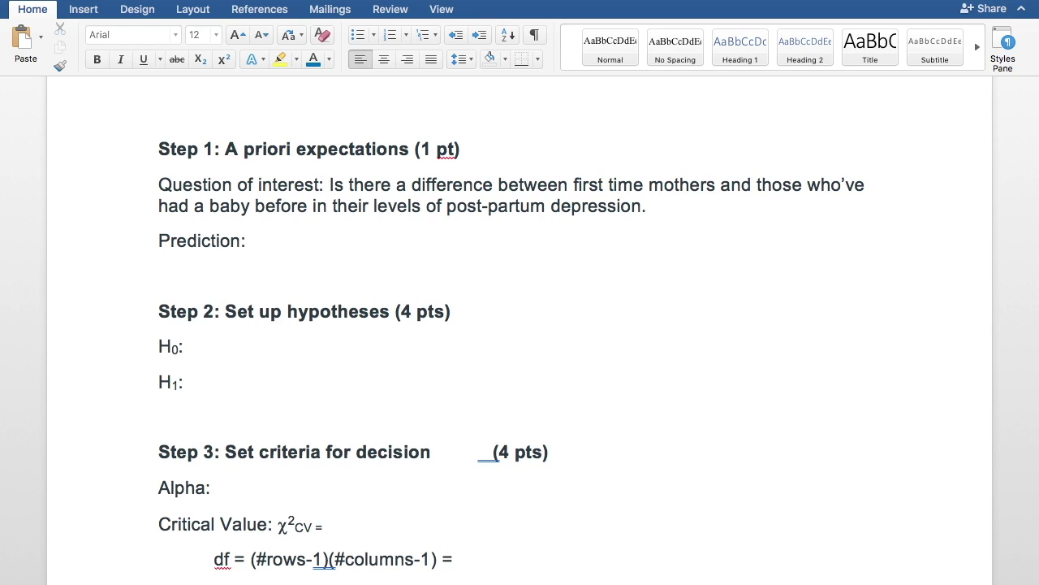
Fill in the Prediction: "I predict that mothers who have had a baby before will have higher levels of post-partum depression.".
{"action": "left_click", "coordinate": [255, 244]}
{"action": "type", "text": "I predict that moth"}
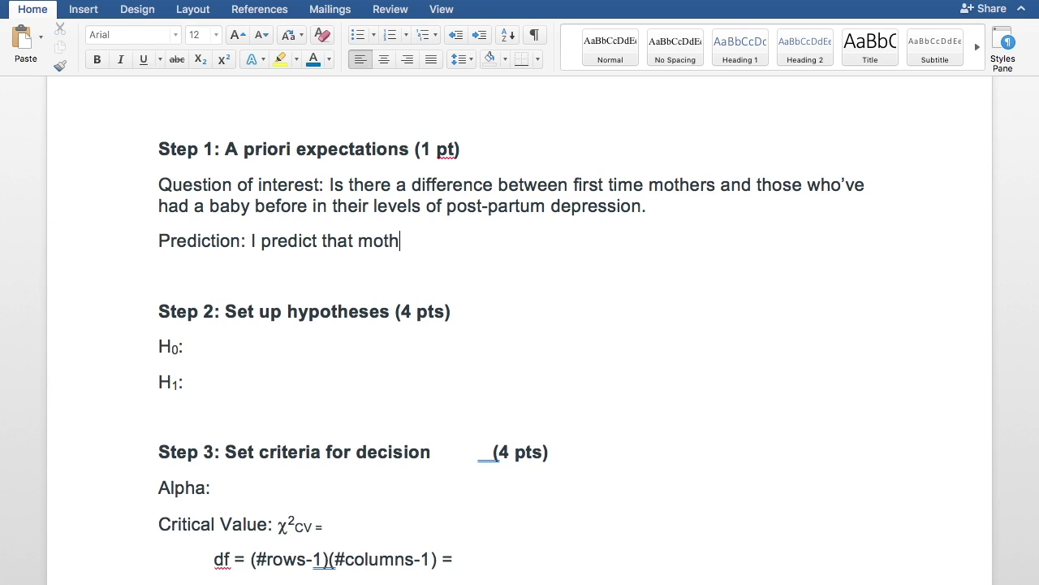
{"action": "type", "text": "ers who have a"}
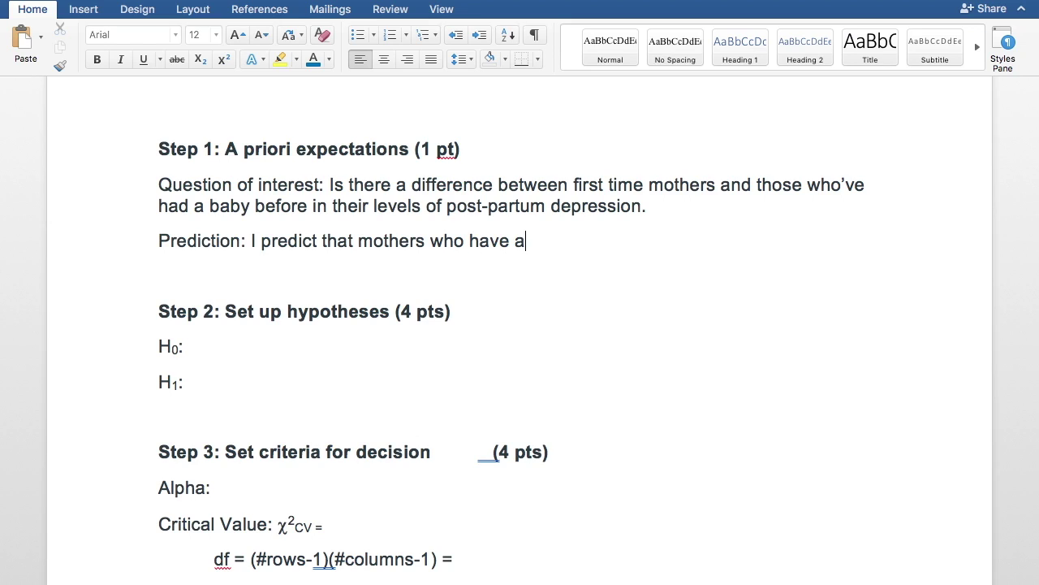
{"action": "key", "text": "BackSpace"}
{"action": "key", "text": "BackSpace"}
{"action": "type", "text": "had a baby b"}
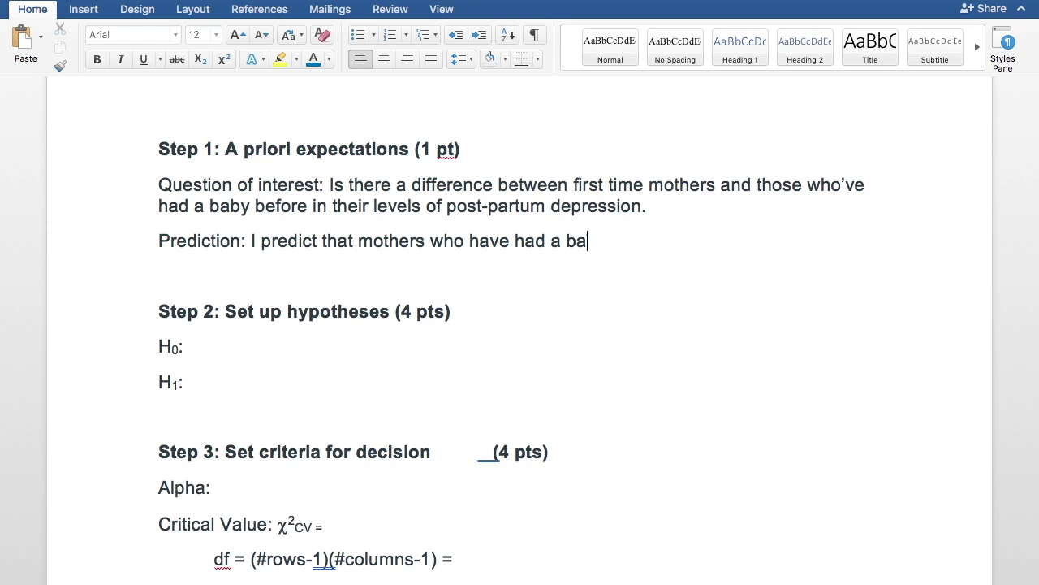
{"action": "type", "text": "efore will"}
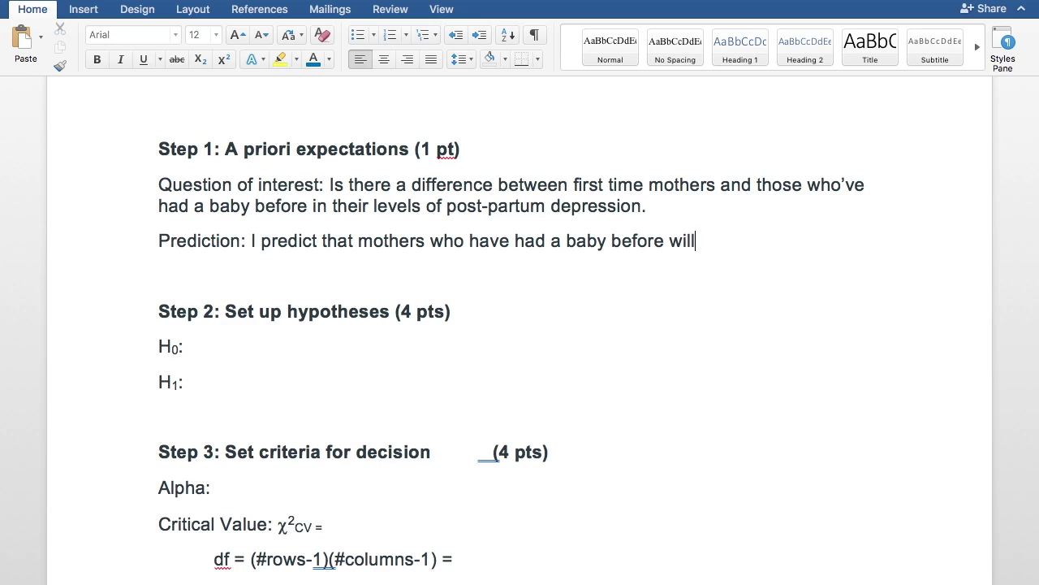
{"action": "type", "text": " have higher level"}
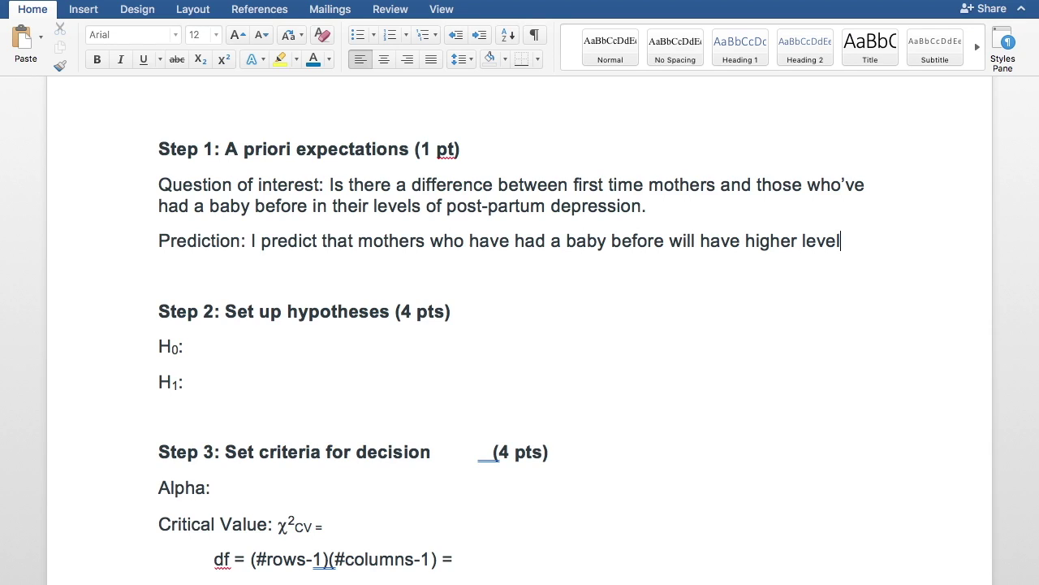
{"action": "type", "text": "s of post-partu"}
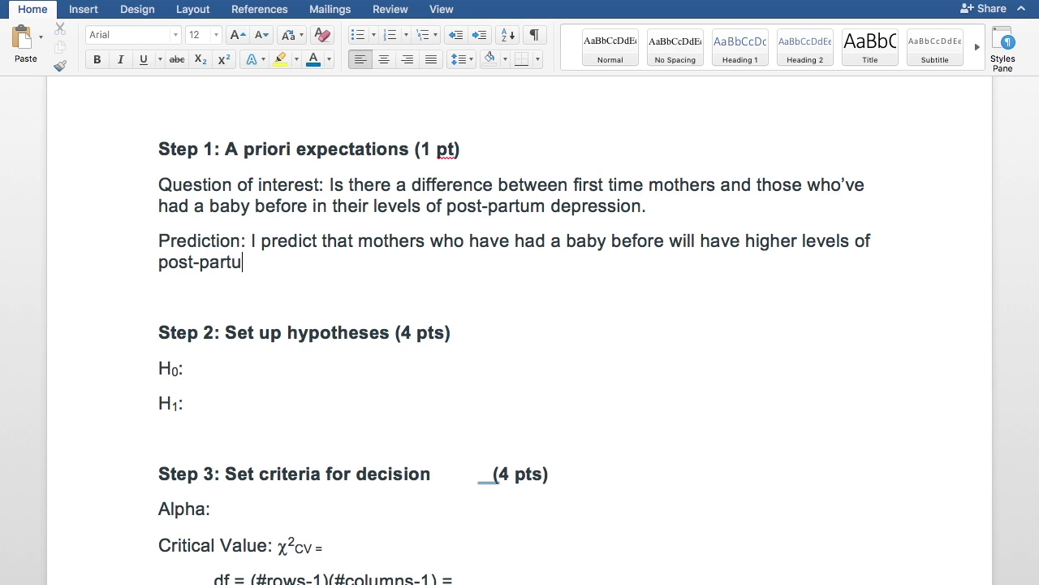
{"action": "type", "text": "m depression."}
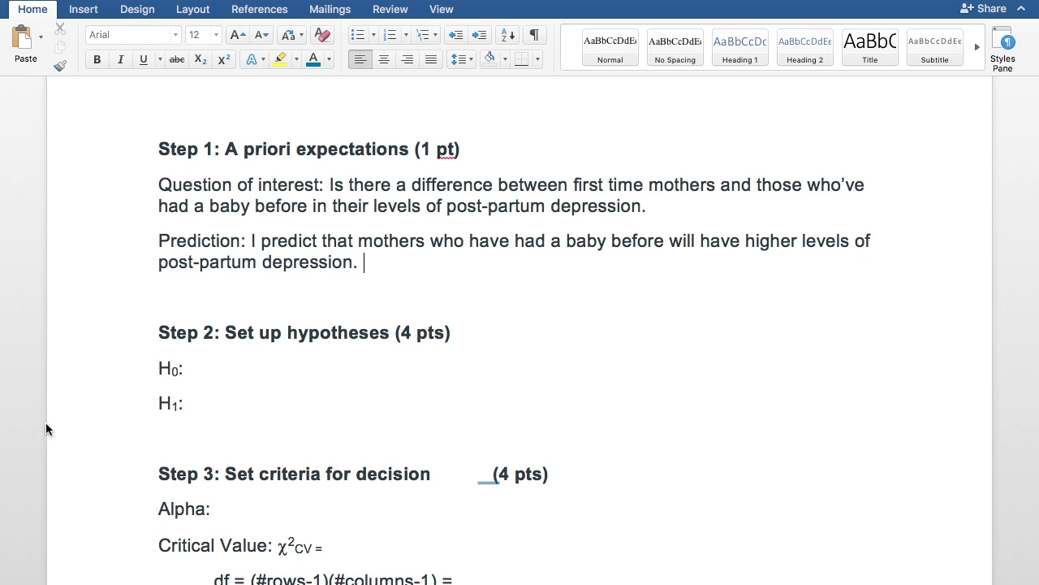
Write the null hypothesis H0: "There is no relationship between having children before or not, and levels of depression post-partum.".
{"action": "left_click", "coordinate": [192, 369]}
{"action": "type", "text": "There"}
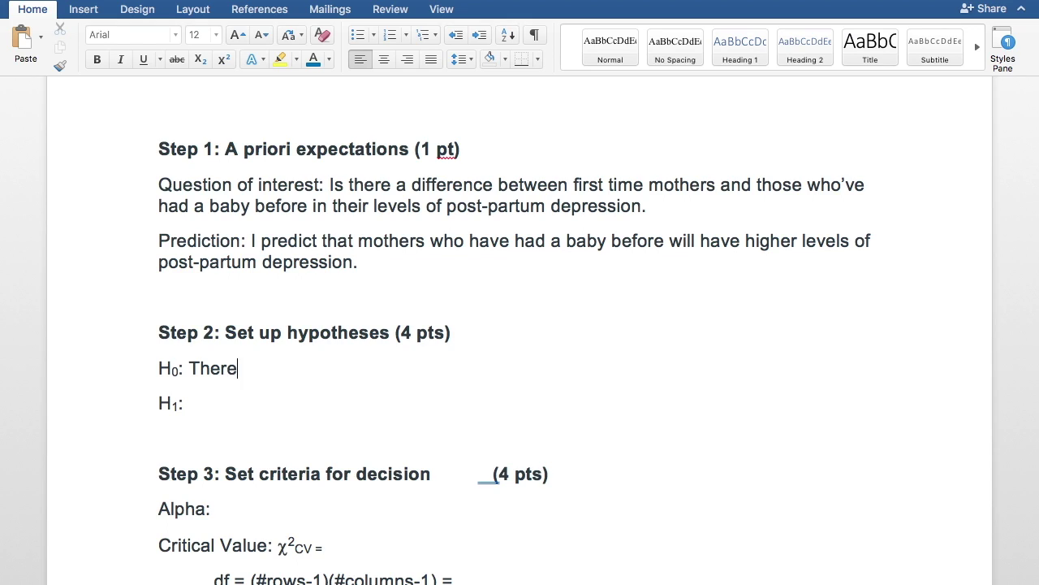
{"action": "type", "text": " is no relations"}
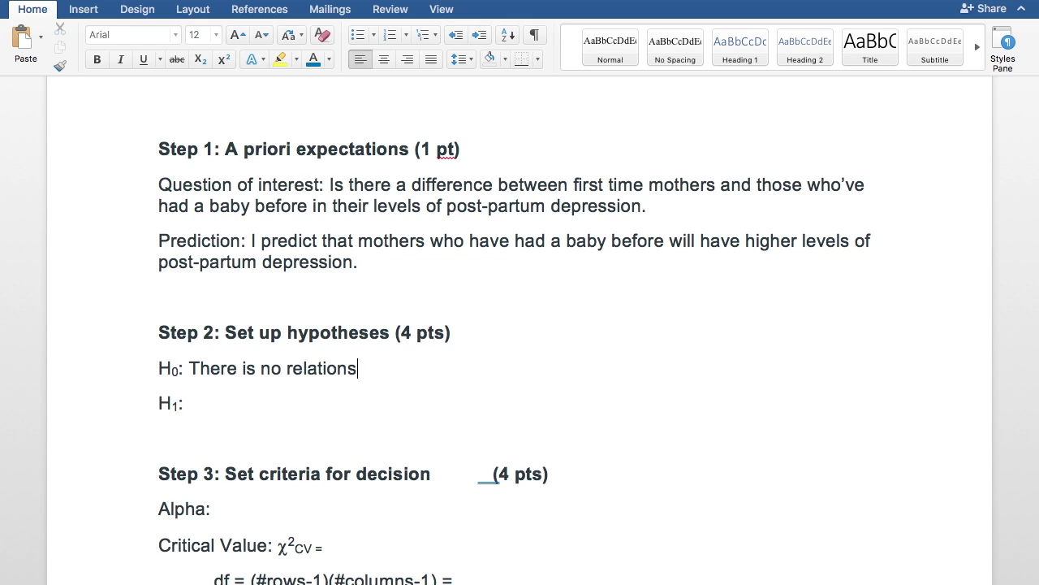
{"action": "type", "text": "hip between "}
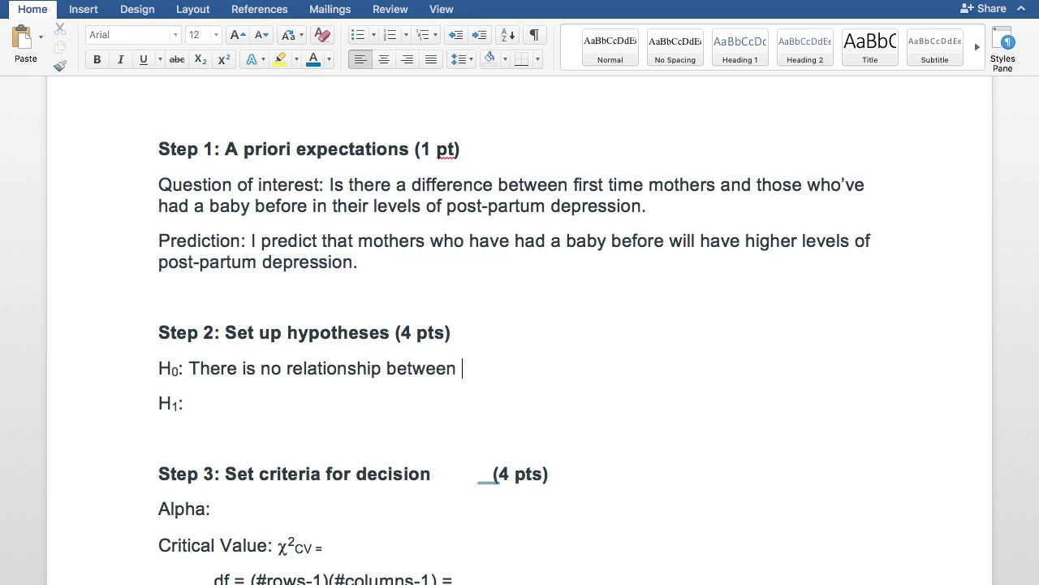
{"action": "type", "text": "having"}
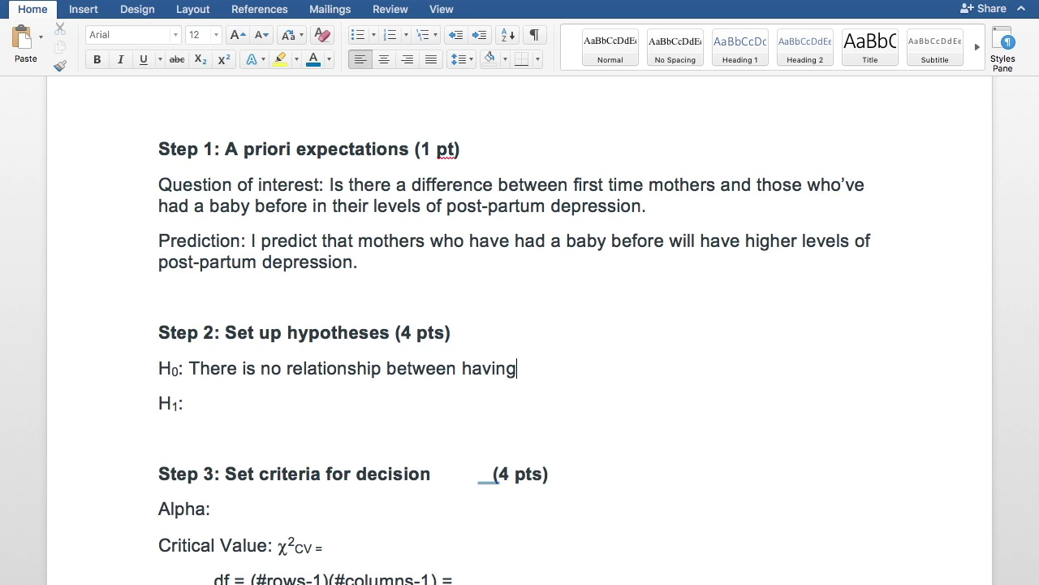
{"action": "type", "text": " children before"}
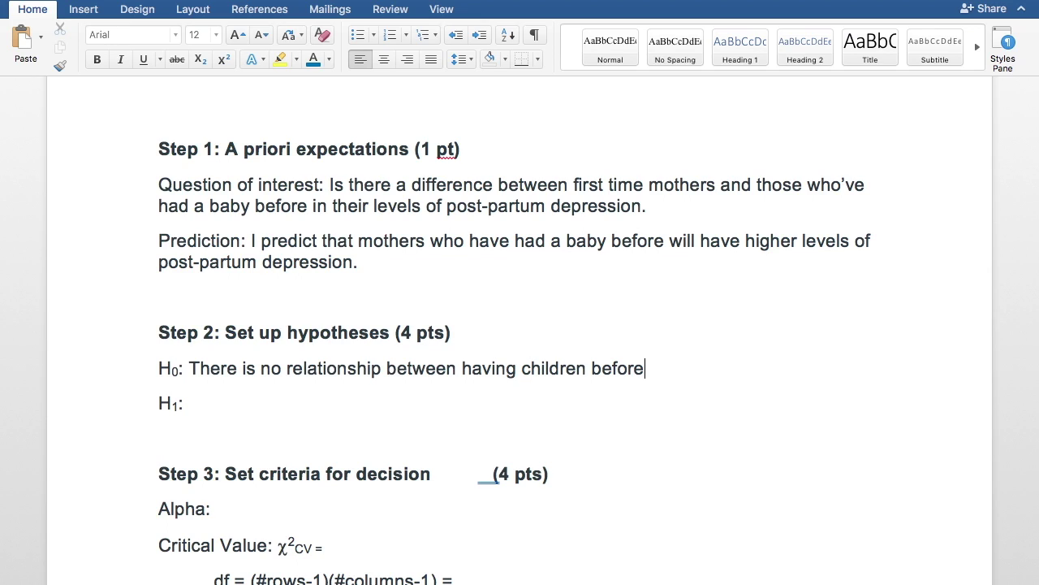
{"action": "type", "text": " or not, and levels of "}
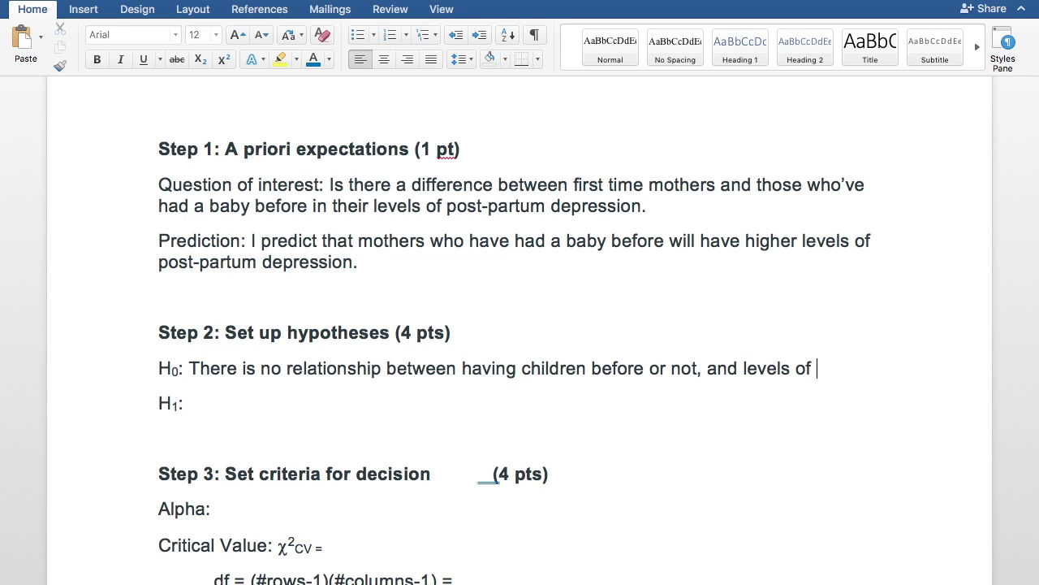
{"action": "type", "text": "depression post-"}
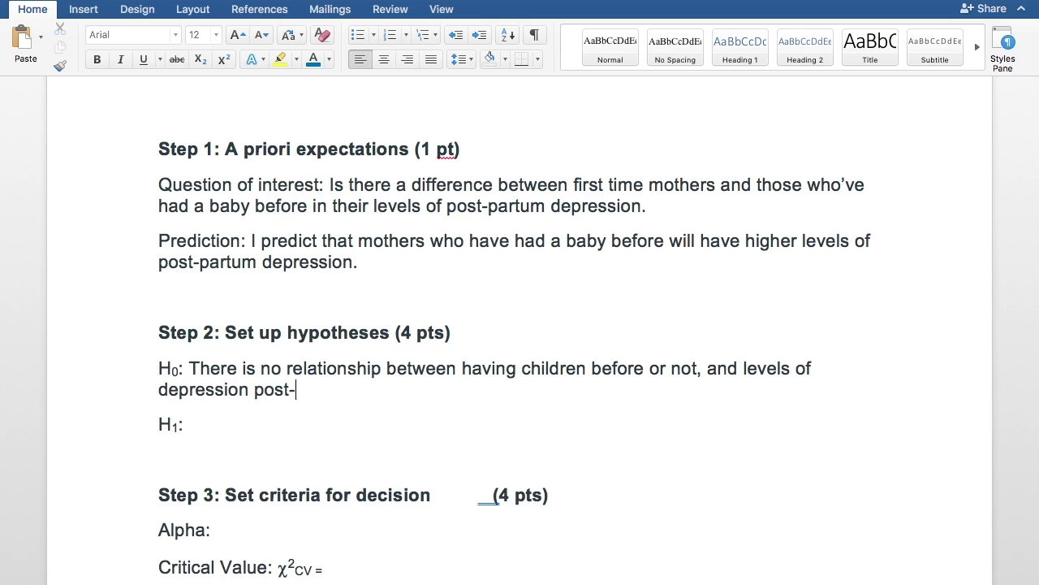
{"action": "type", "text": "partum."}
Copy the H0 sentence into H1 and change "no relationship" to "a relationship".
{"action": "left_click_drag", "start_coordinate": [362, 390], "coordinate": [202, 362]}
{"action": "key", "text": "super+c"}
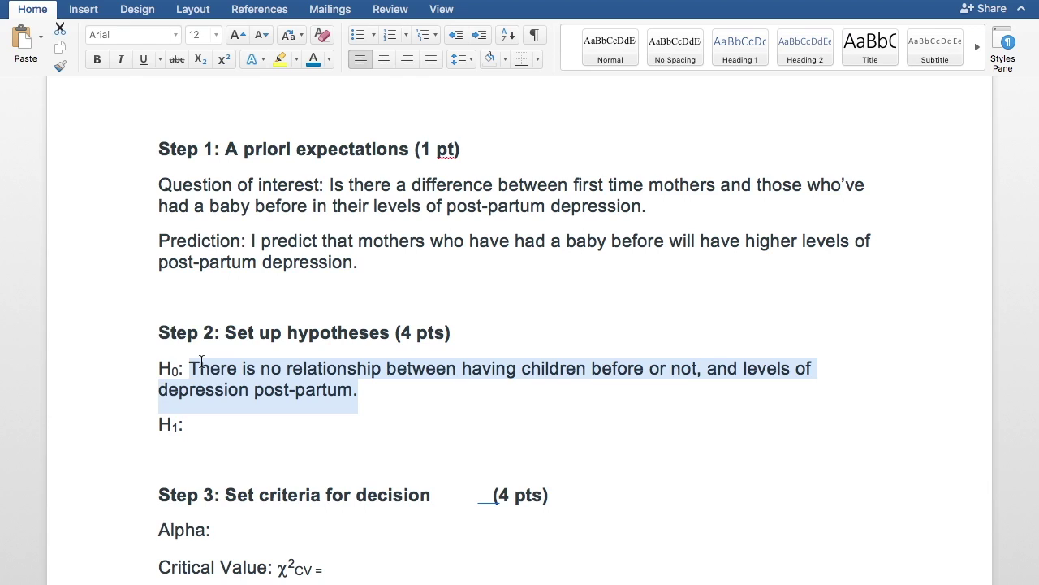
{"action": "left_click", "coordinate": [206, 421]}
{"action": "key", "text": "super+v"}
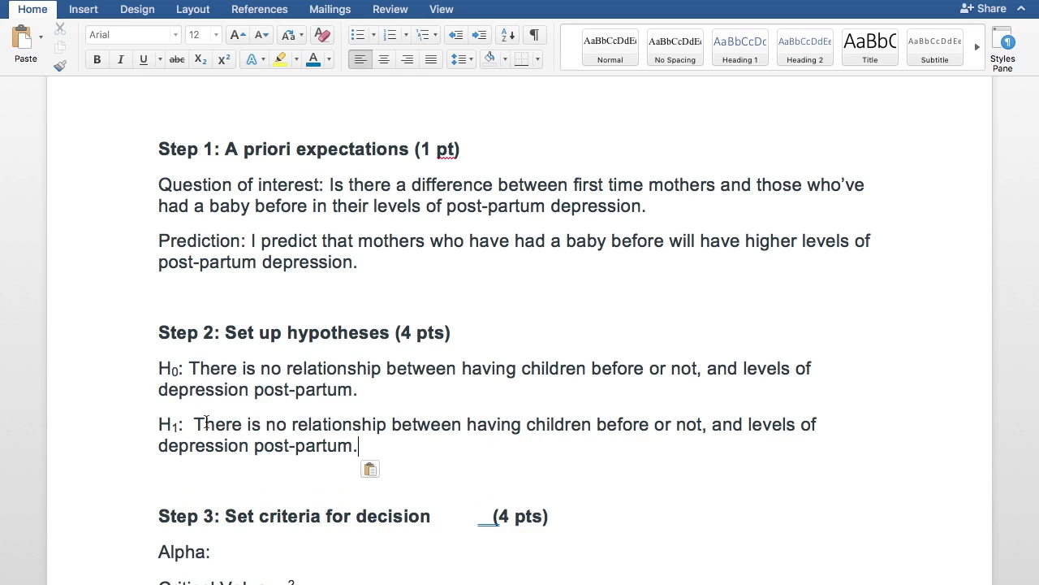
{"action": "double_click", "coordinate": [273, 424]}
{"action": "type", "text": "a"}
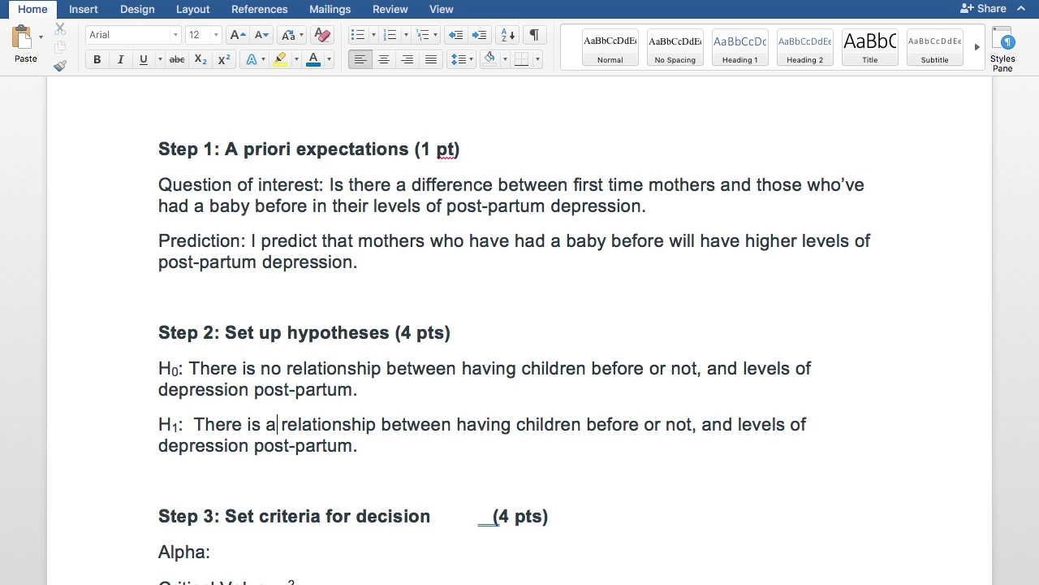
Enter .05 as the alpha under Step 3: Set criteria for decision.
{"action": "scroll", "coordinate": [246, 350], "scroll_direction": "down", "scroll_amount": 5}
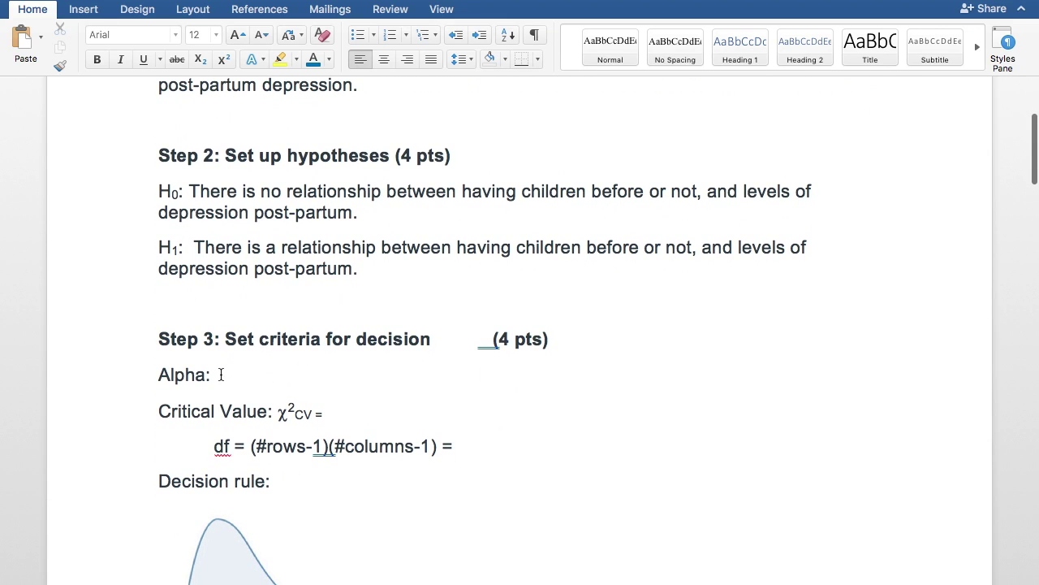
{"action": "left_click", "coordinate": [217, 375]}
{"action": "scroll", "coordinate": [215, 397], "scroll_direction": "down", "scroll_amount": 5}
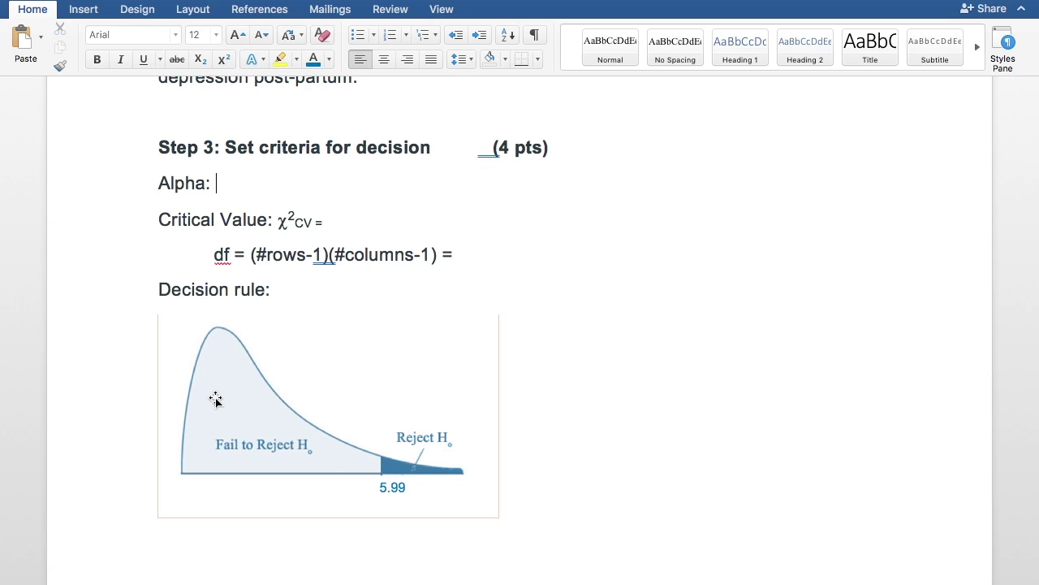
{"action": "type", "text": ".05"}
Check the assignment's frequency table and complete the df calculation in Step 3 as (2-1)(3-1) = 1(2) = 2.
{"action": "left_click", "coordinate": [475, 253]}
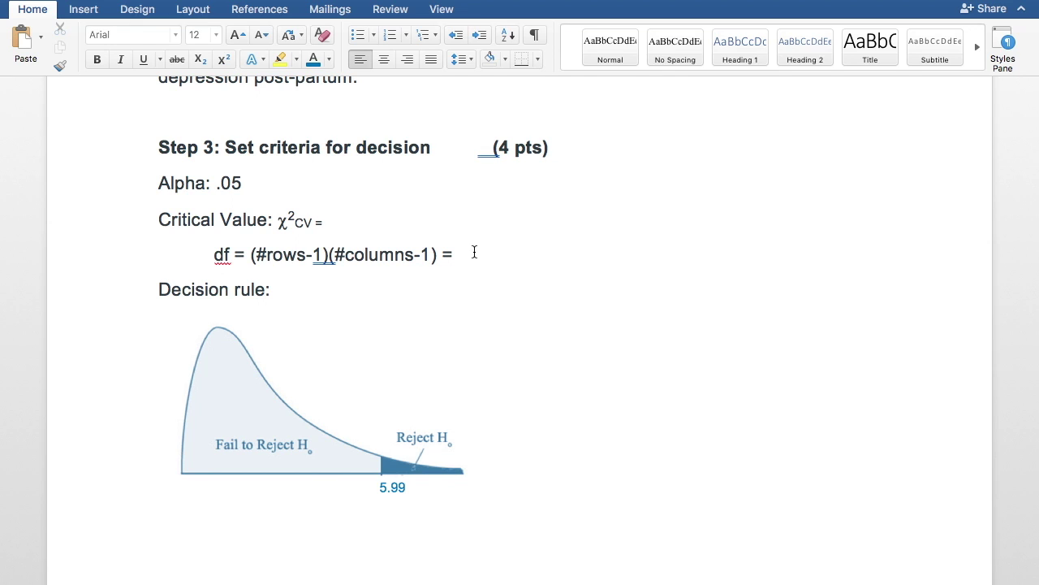
{"action": "key", "text": "ctrl+Left"}
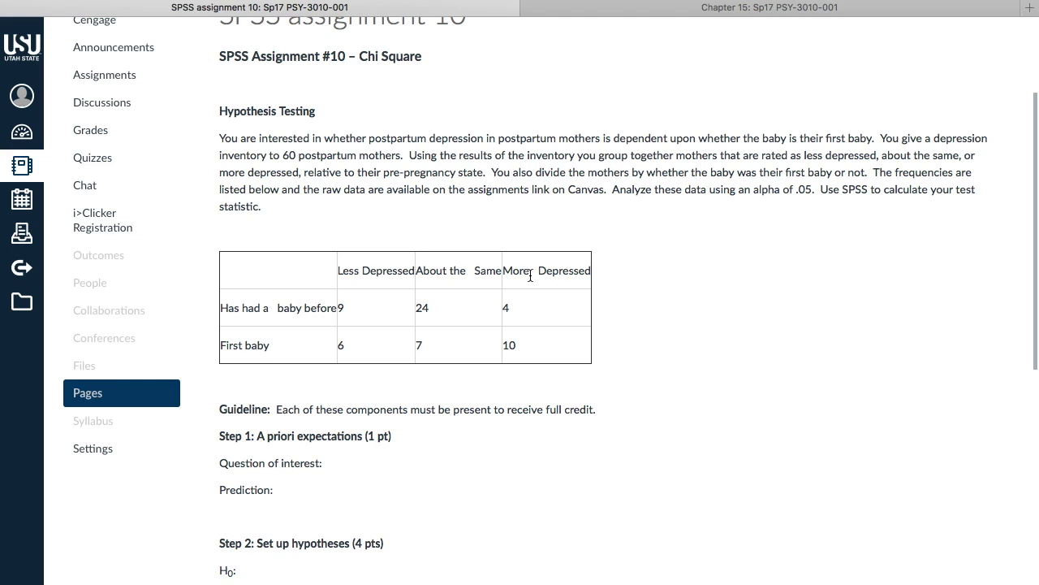
{"action": "key", "text": "ctrl+Right"}
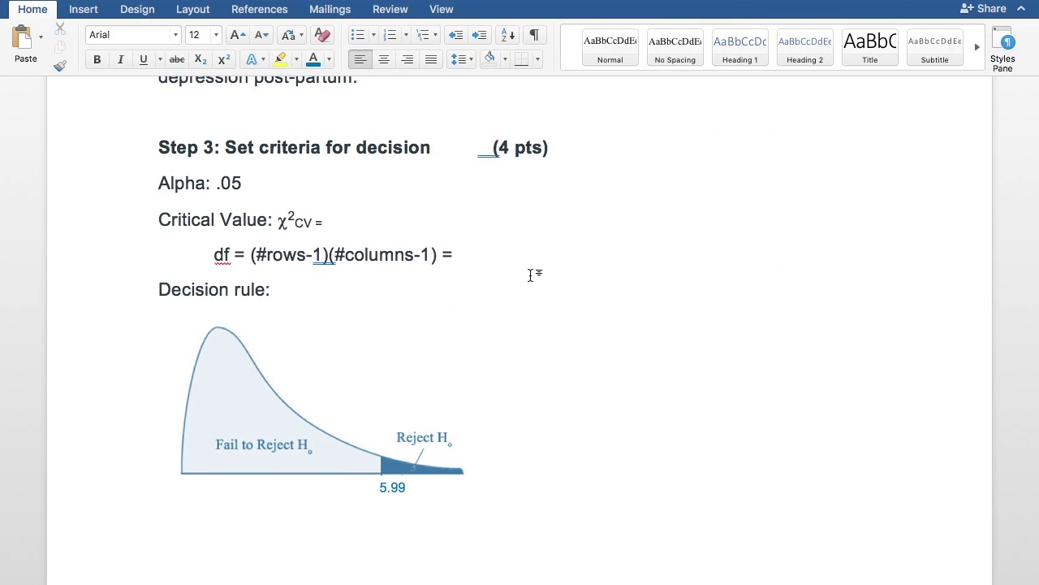
{"action": "type", "text": "(2-1)(3-1)"}
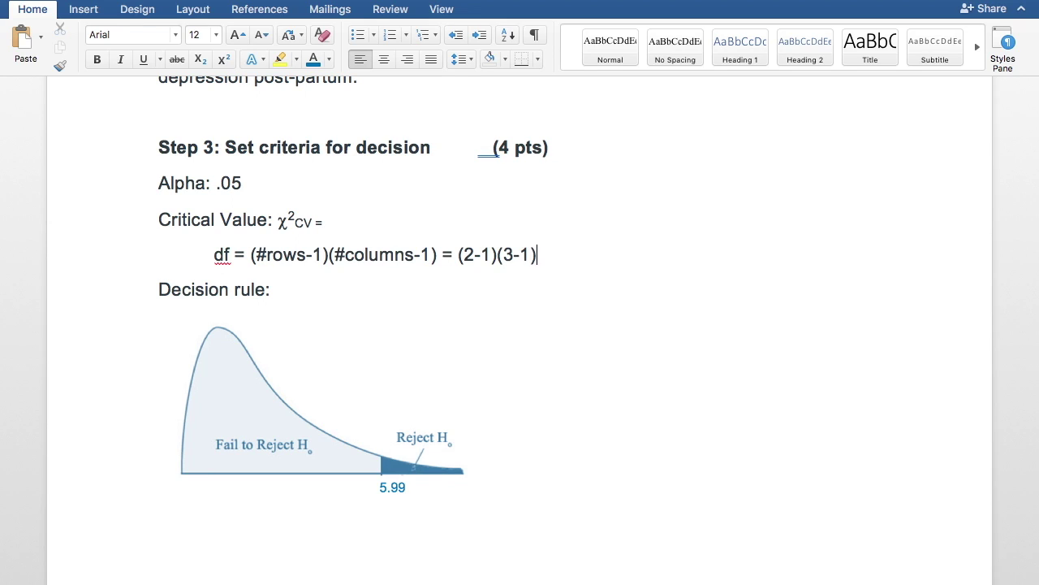
{"action": "type", "text": " = 2"}
{"action": "key", "text": "BackSpace"}
{"action": "type", "text": "1(2) ="}
{"action": "key", "text": "ctrl+Right"}
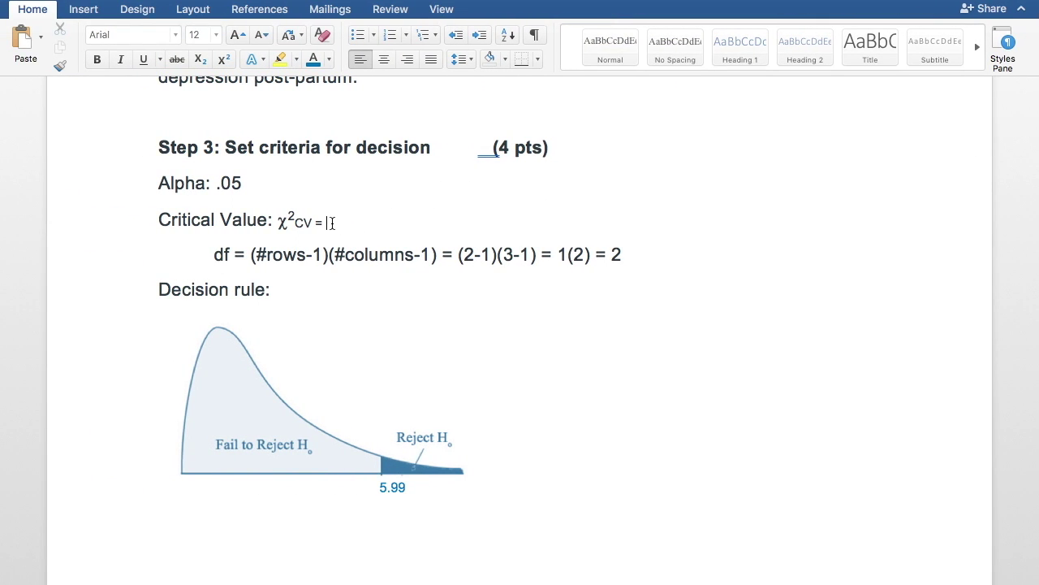
Enter 5.99 as the chi-square critical value in Step 3 and remove the subscript formatting from "= 5.99".
{"action": "left_click", "coordinate": [331, 222]}
{"action": "type", "text": "5.99"}
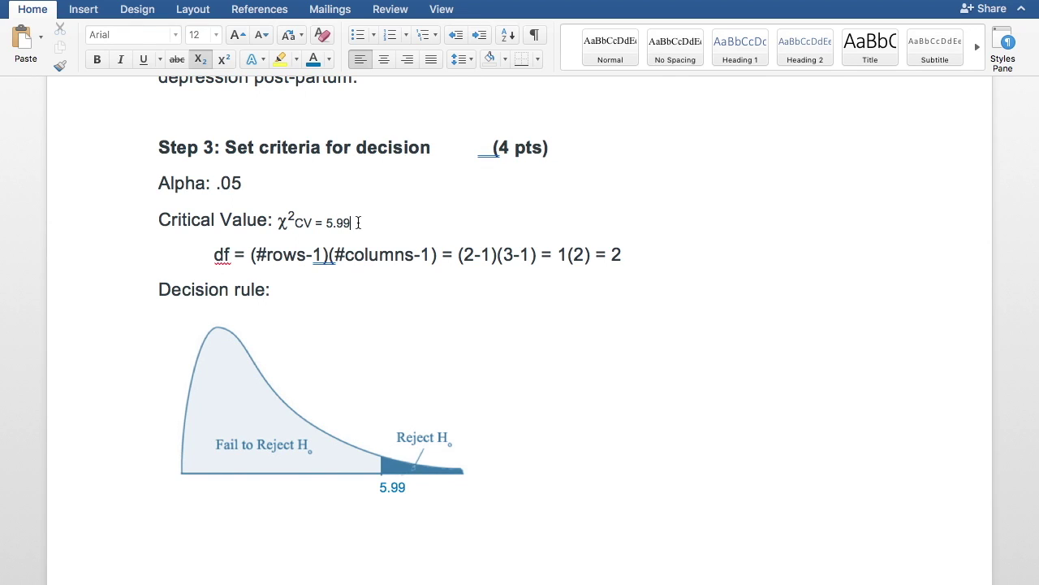
{"action": "left_click_drag", "start_coordinate": [358, 222], "coordinate": [315, 222]}
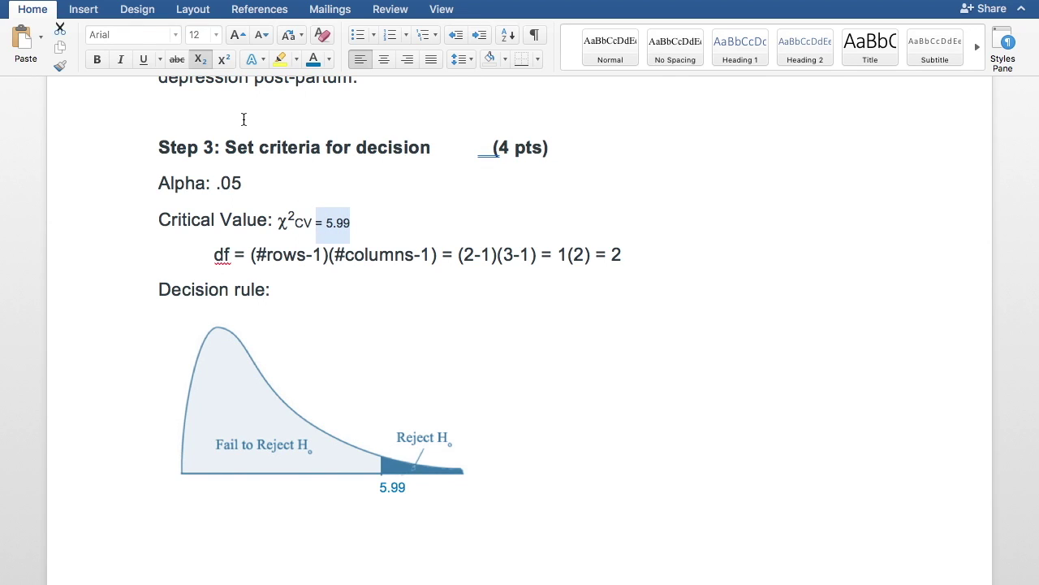
{"action": "left_click", "coordinate": [203, 67]}
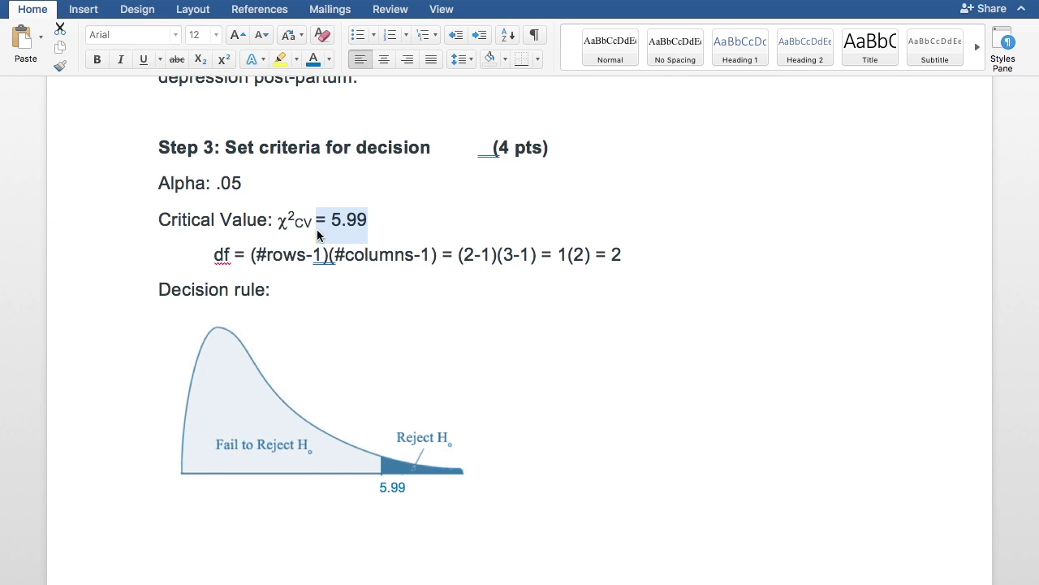
Write a Decision rule bullet rejecting the null if observed χ2 is greater than 5.99, concluding a relationship between the variables "(having had a child before or not,".
{"action": "left_click", "coordinate": [277, 290]}
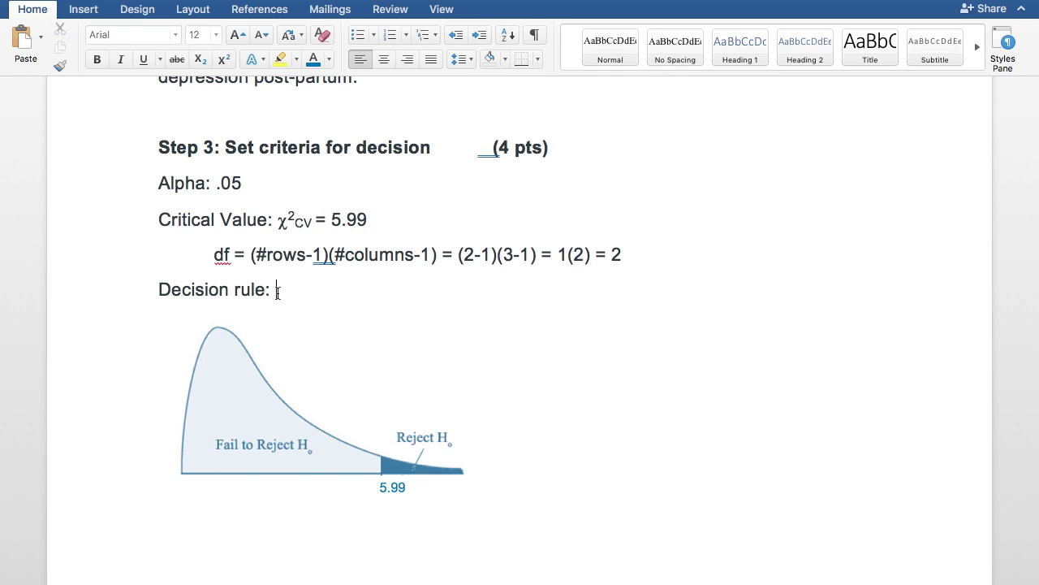
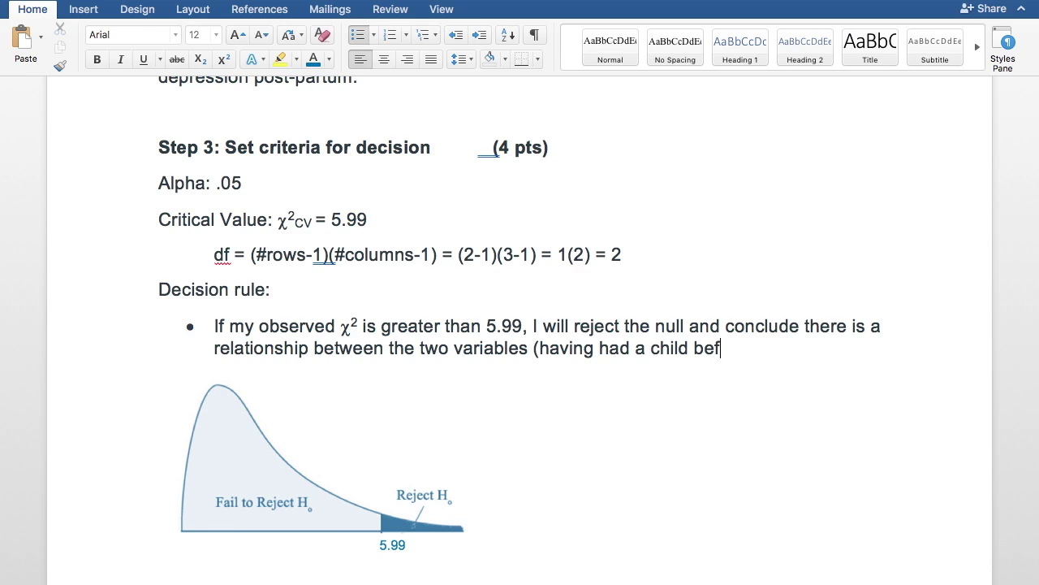
{"action": "key", "text": "BackSpace"}
{"action": "type", "text": "o rnot"}
{"action": "key", "text": "BackSpace"}
{"action": "key", "text": "BackSpace"}
{"action": "key", "text": "BackSpace"}
{"action": "key", "text": "BackSpace"}
{"action": "key", "text": "BackSpace"}
{"action": "type", "text": "r not,"}
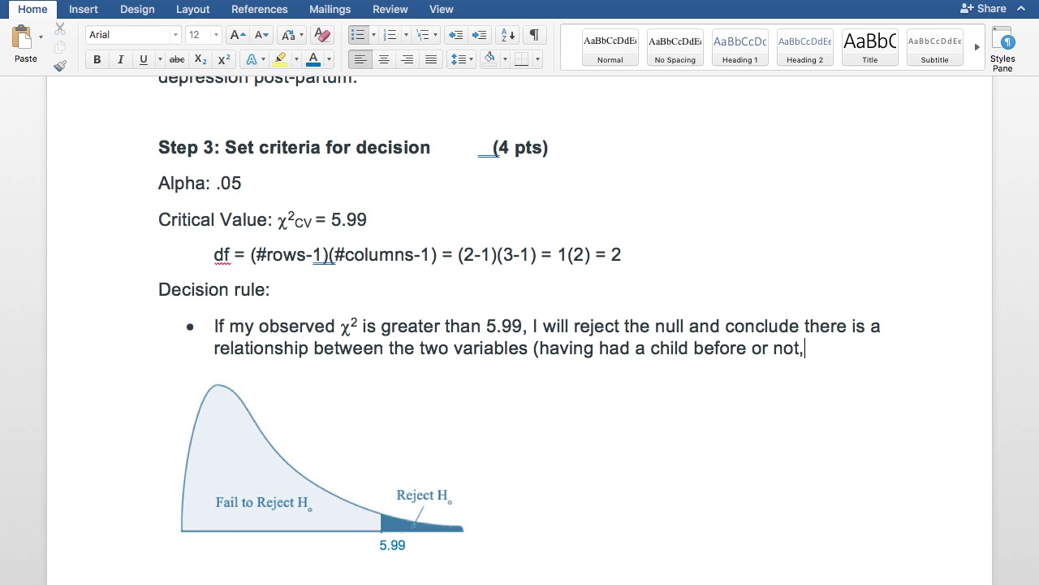
Finish the decision rule bullet with "and level of post-partum depression).".
{"action": "type", "text": " and level of post"}
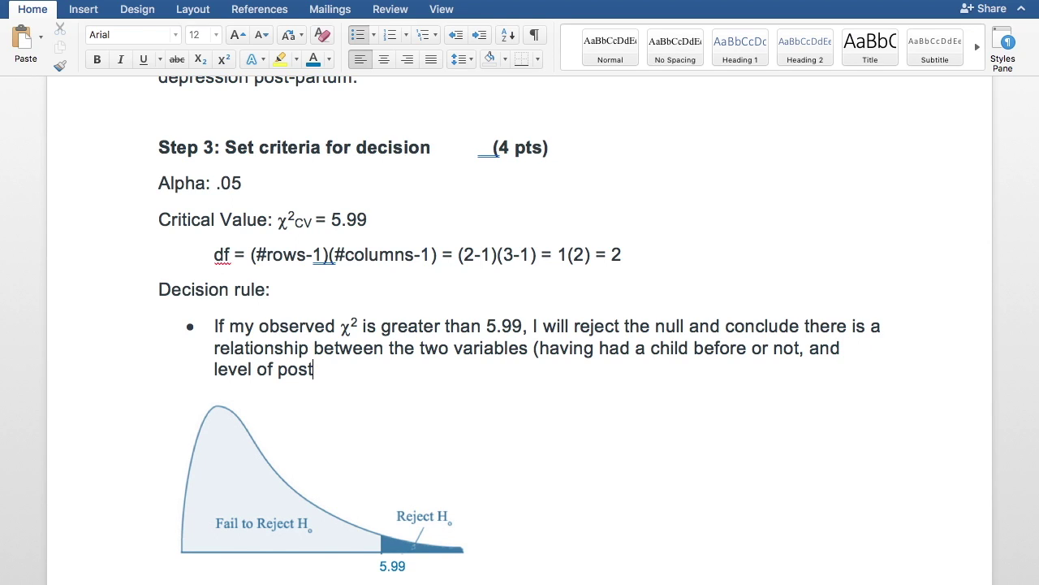
{"action": "type", "text": "-partum de"}
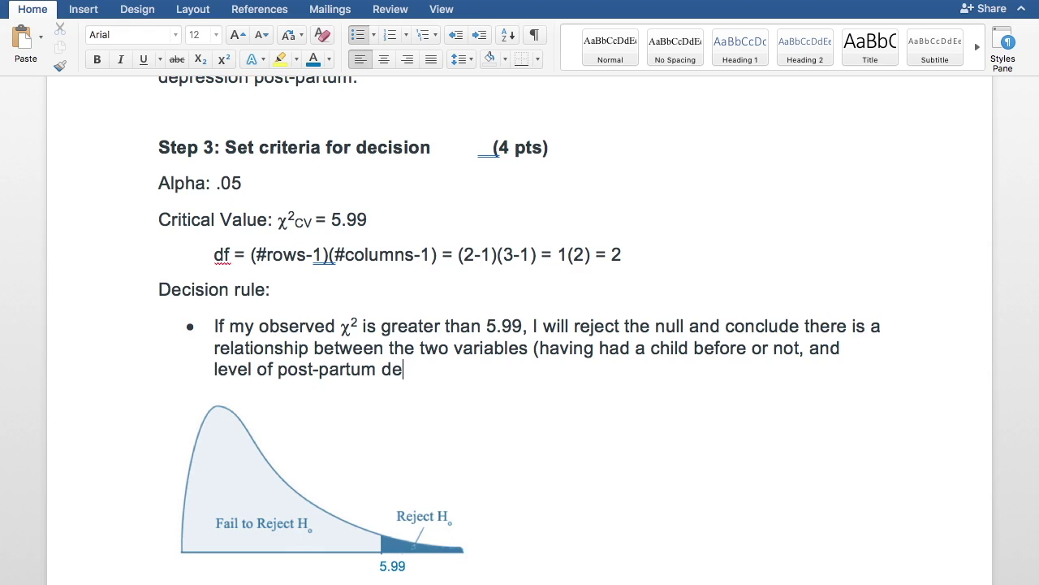
{"action": "type", "text": "pression);"}
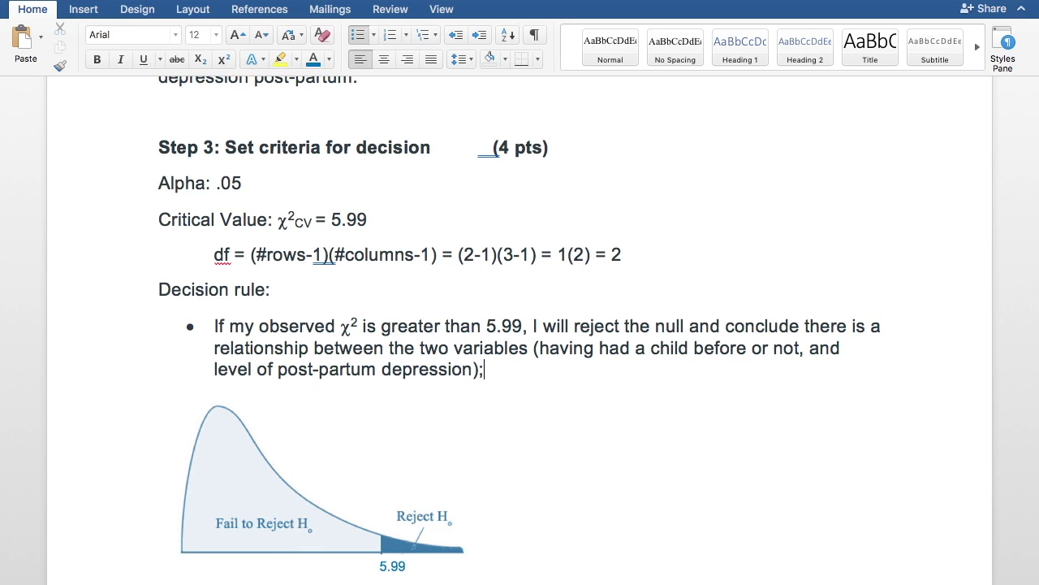
{"action": "key", "text": "BackSpace"}
{"action": "type", "text": "."}
Review the decision rule and its distribution curve, and go to Step 4: Collect data/ compute statistic.
{"action": "scroll", "coordinate": [520, 325], "scroll_direction": "down", "scroll_amount": 3}
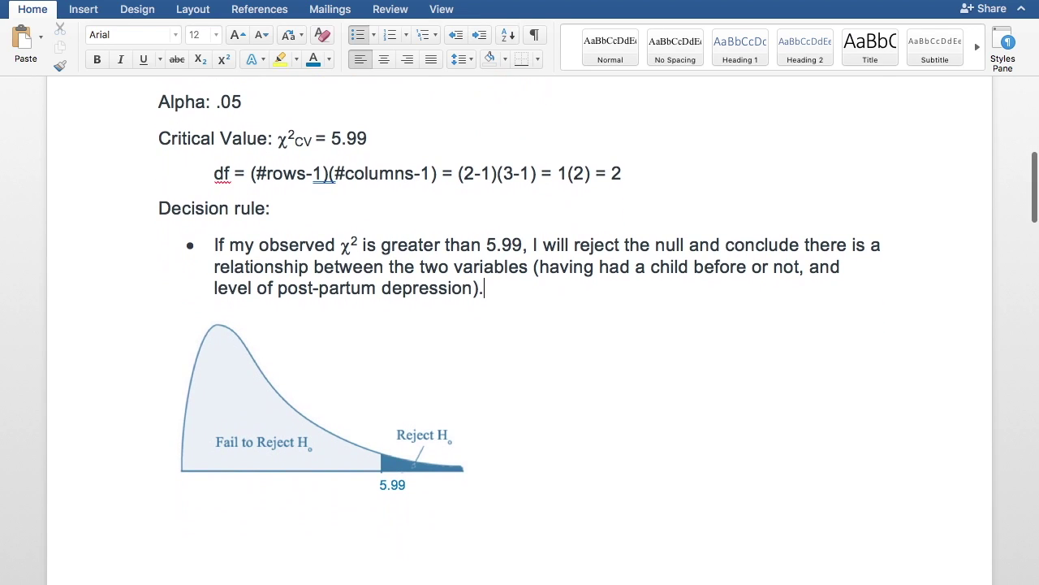
{"action": "left_click", "coordinate": [326, 245]}
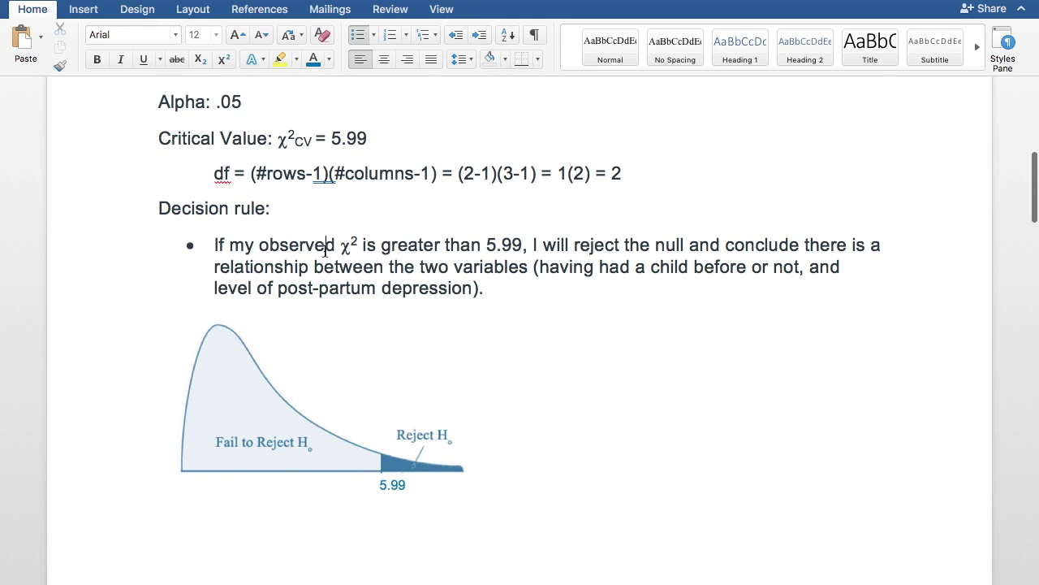
{"action": "left_click", "coordinate": [313, 411]}
{"action": "left_click", "coordinate": [575, 438]}
{"action": "scroll", "coordinate": [576, 438], "scroll_direction": "down", "scroll_amount": 2}
{"action": "scroll", "coordinate": [575, 439], "scroll_direction": "down", "scroll_amount": 10}
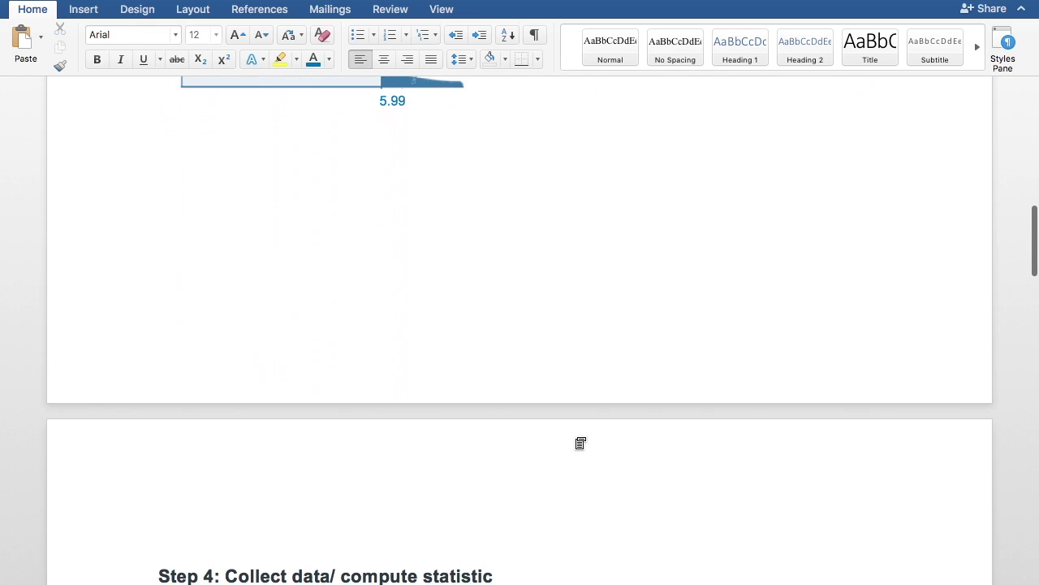
{"action": "scroll", "coordinate": [576, 439], "scroll_direction": "up", "scroll_amount": 1}
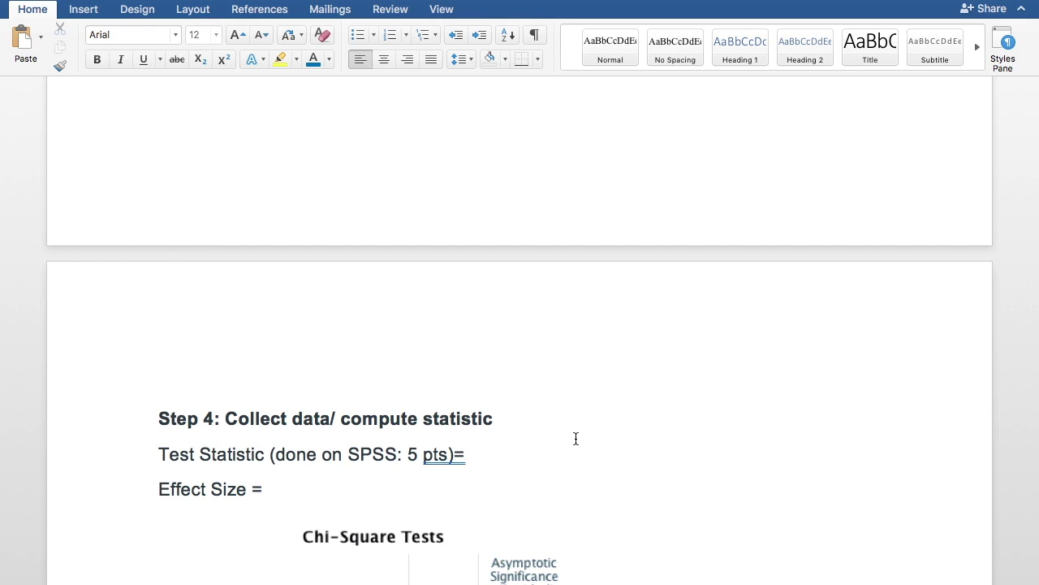
Switch to SPSS and check the value labels defined for the depstat and firstbab variables, leaving them unedited.
{"action": "key", "text": "ctrl+Left"}
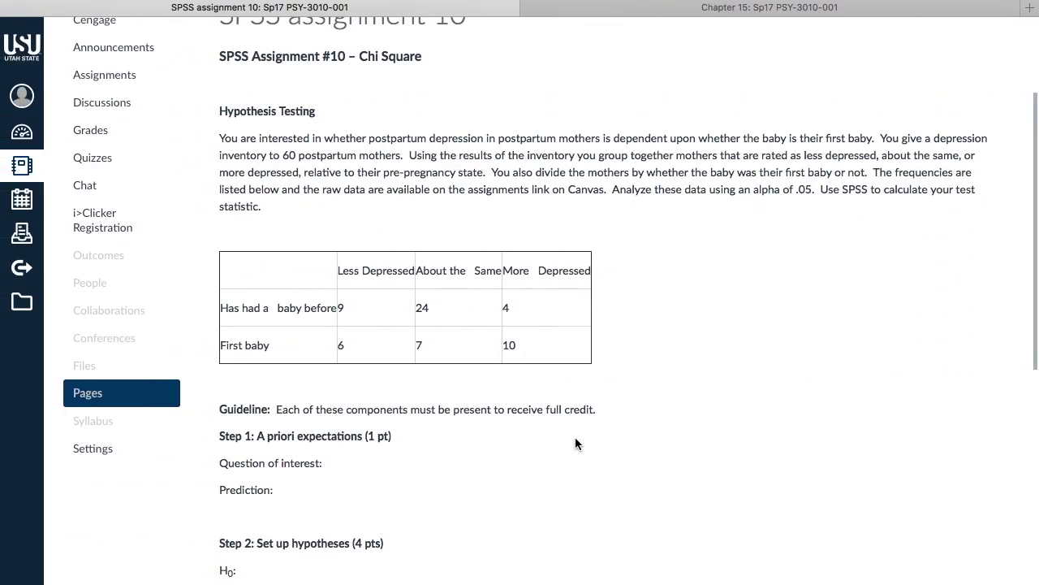
{"action": "key", "text": "ctrl+Left"}
{"action": "left_click", "coordinate": [18, 460]}
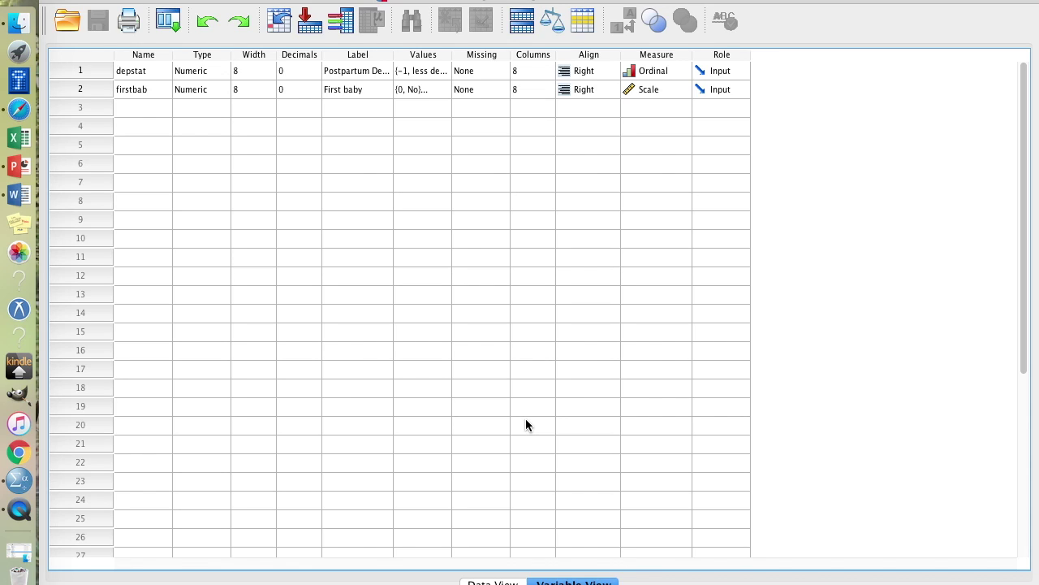
{"action": "left_click", "coordinate": [445, 71]}
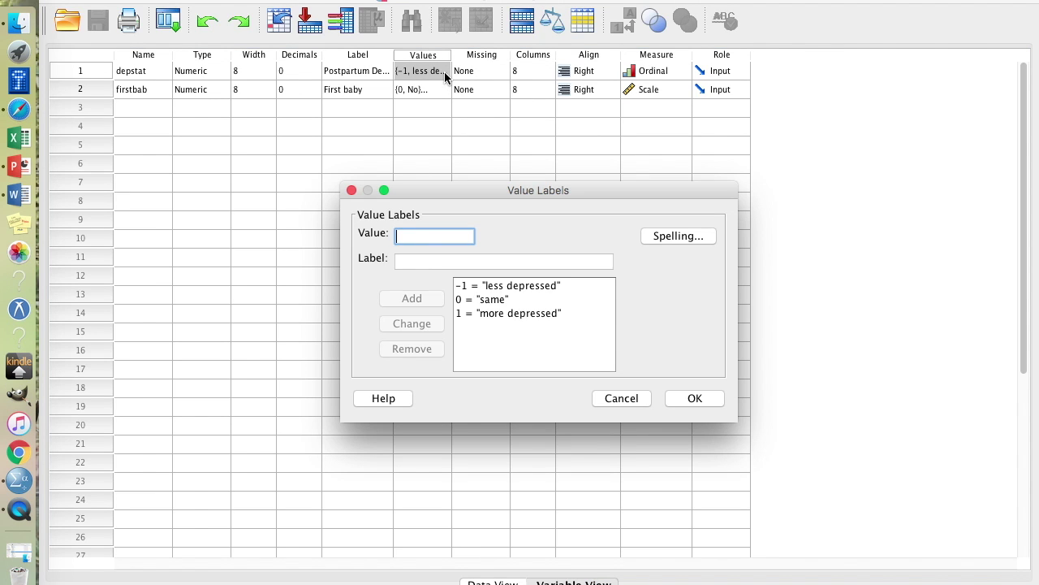
{"action": "left_click", "coordinate": [644, 403]}
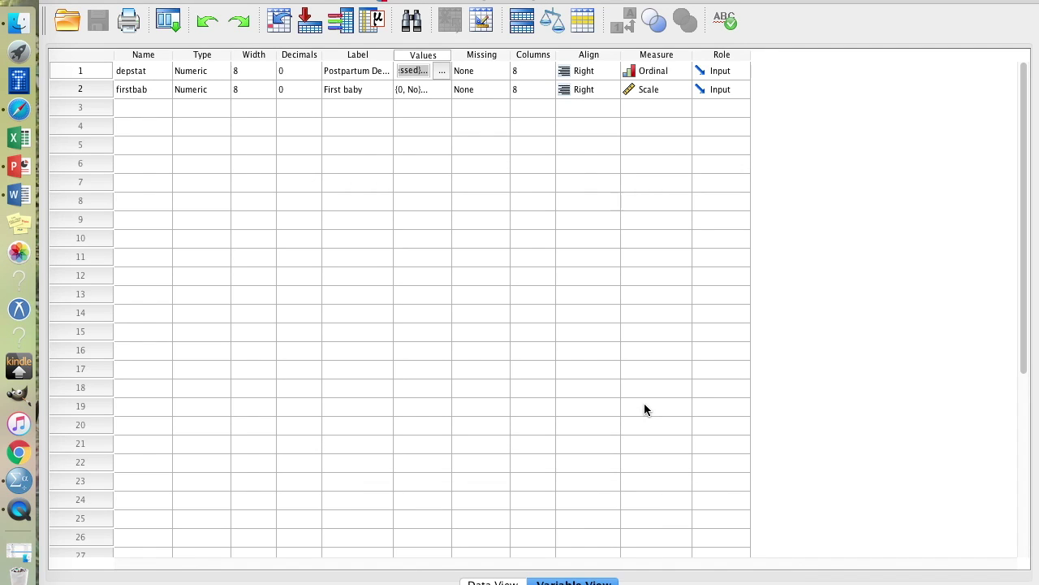
{"action": "double_click", "coordinate": [443, 92]}
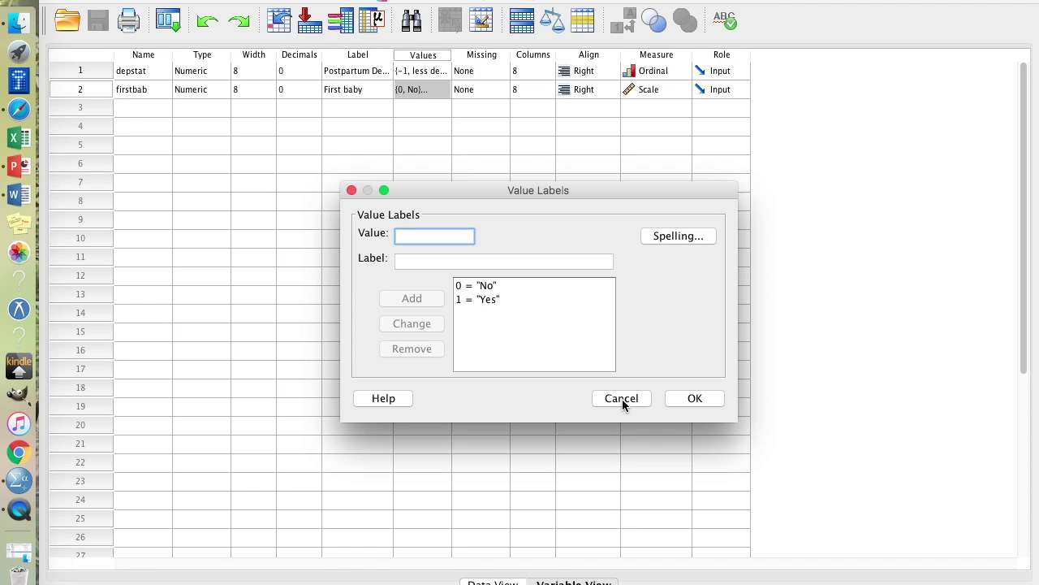
{"action": "left_click", "coordinate": [351, 190]}
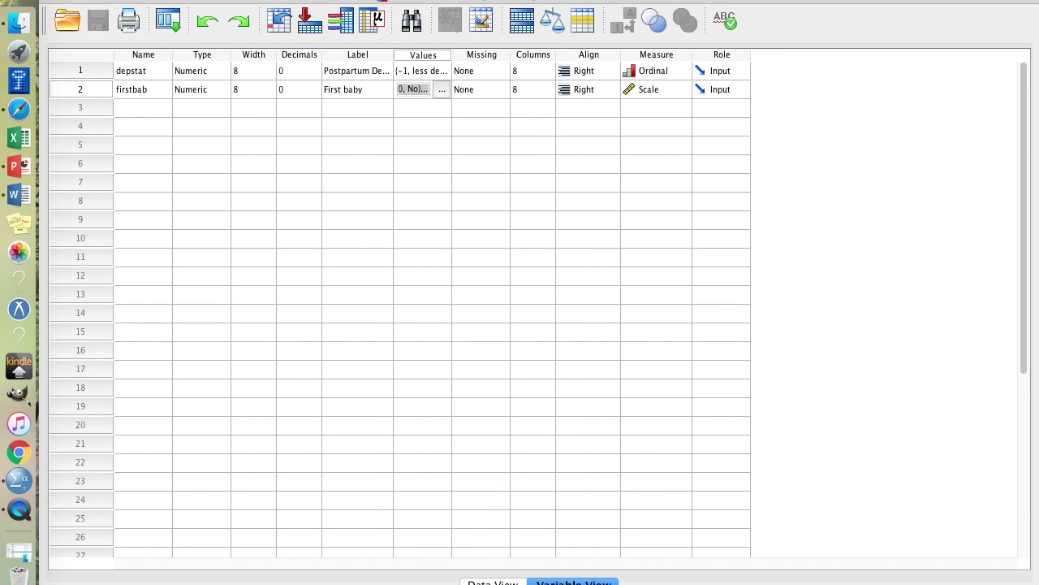
Set up a Crosstabs analysis with First baby as the row variable and Postpartum Depression Status as the column variable.
{"action": "left_click", "coordinate": [375, 0]}
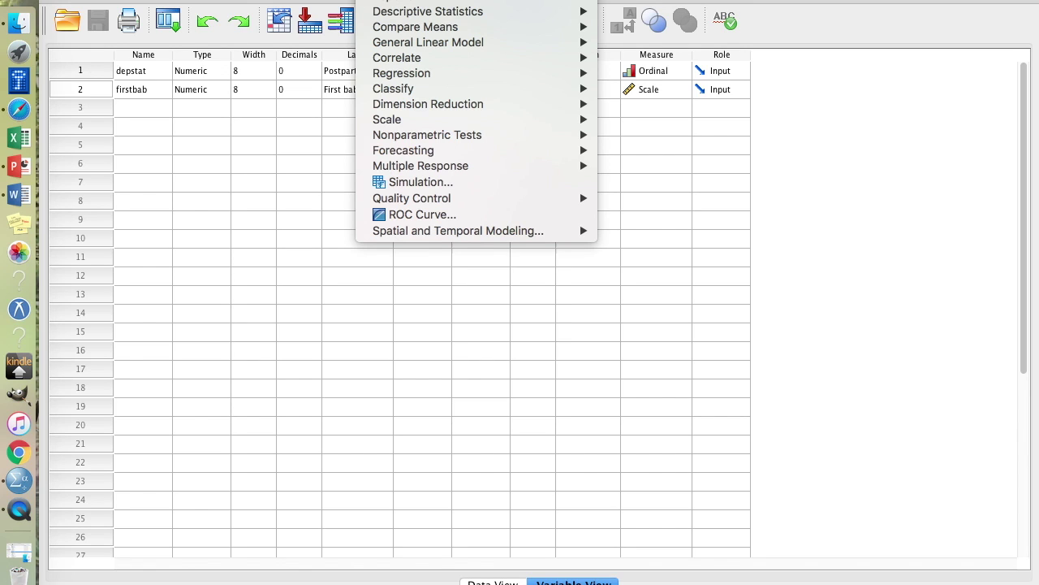
{"action": "mouse_move", "coordinate": [383, 17]}
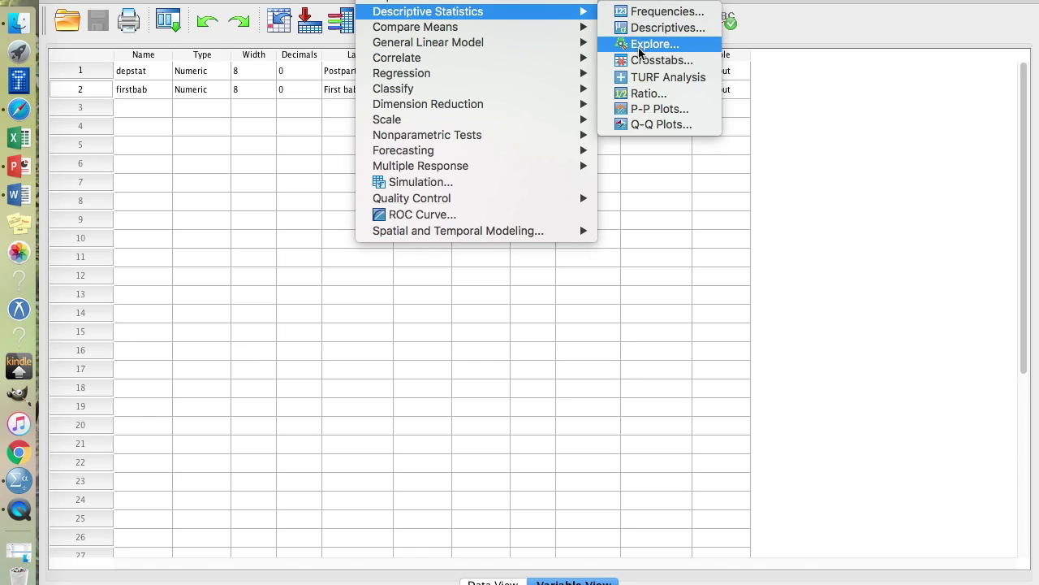
{"action": "left_click", "coordinate": [705, 65]}
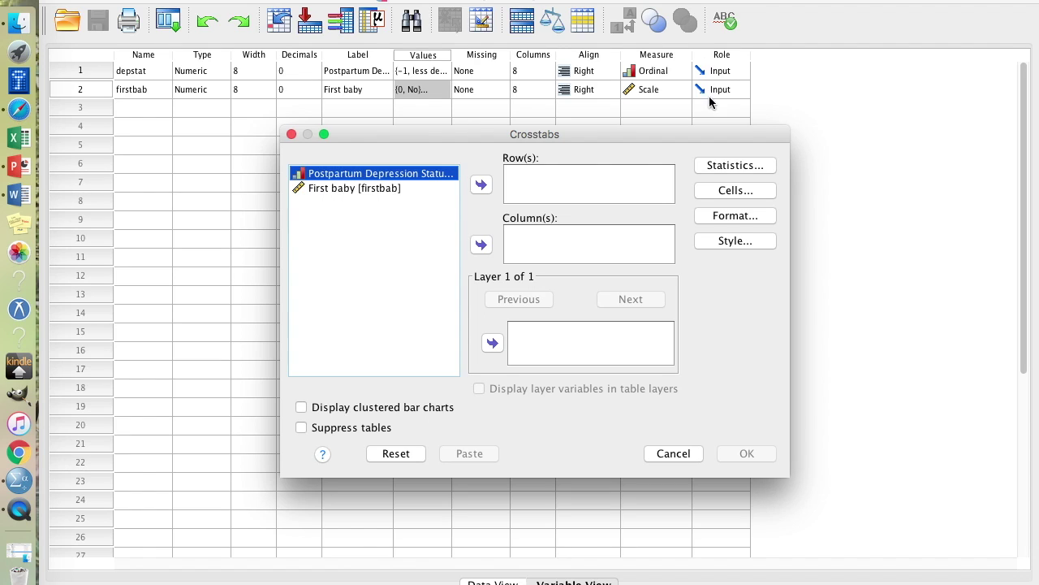
{"action": "left_click", "coordinate": [482, 245]}
{"action": "left_click", "coordinate": [398, 173]}
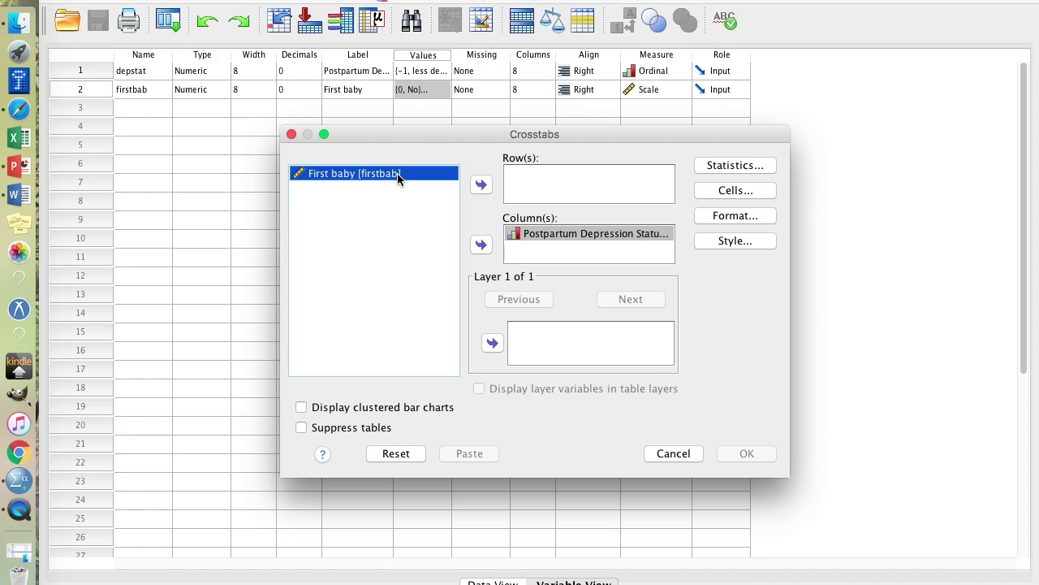
{"action": "left_click", "coordinate": [482, 185]}
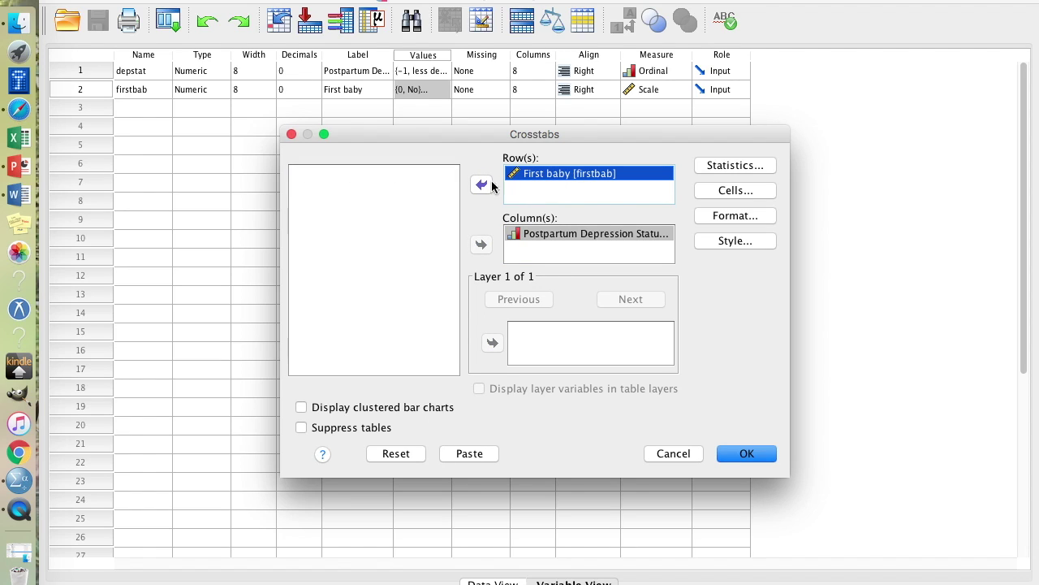
Include the Chi-square and Phi and Cramer's V statistics in the Crosstabs analysis.
{"action": "left_click", "coordinate": [734, 166]}
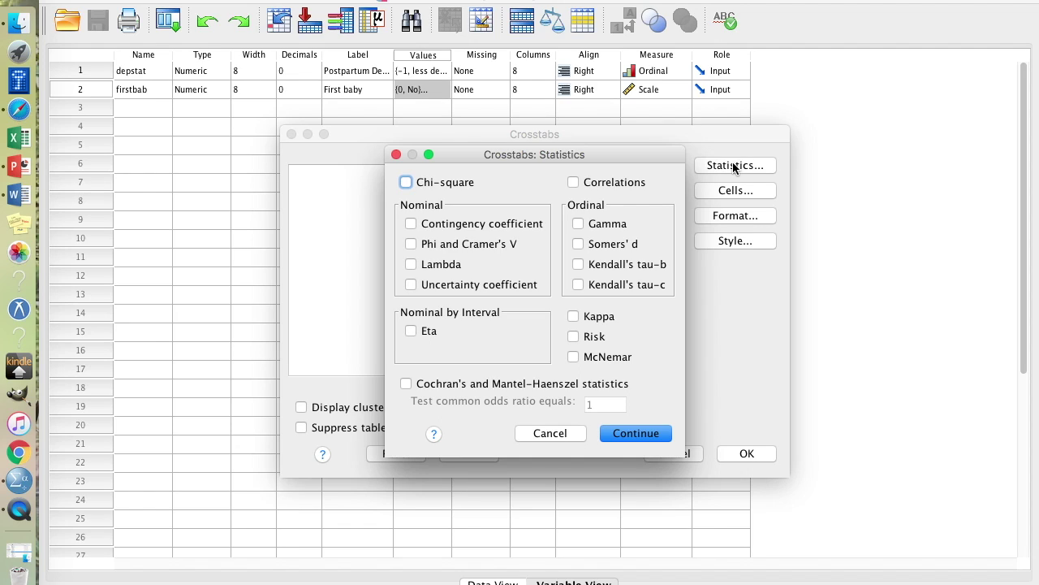
{"action": "left_click", "coordinate": [406, 182]}
{"action": "left_click", "coordinate": [410, 245]}
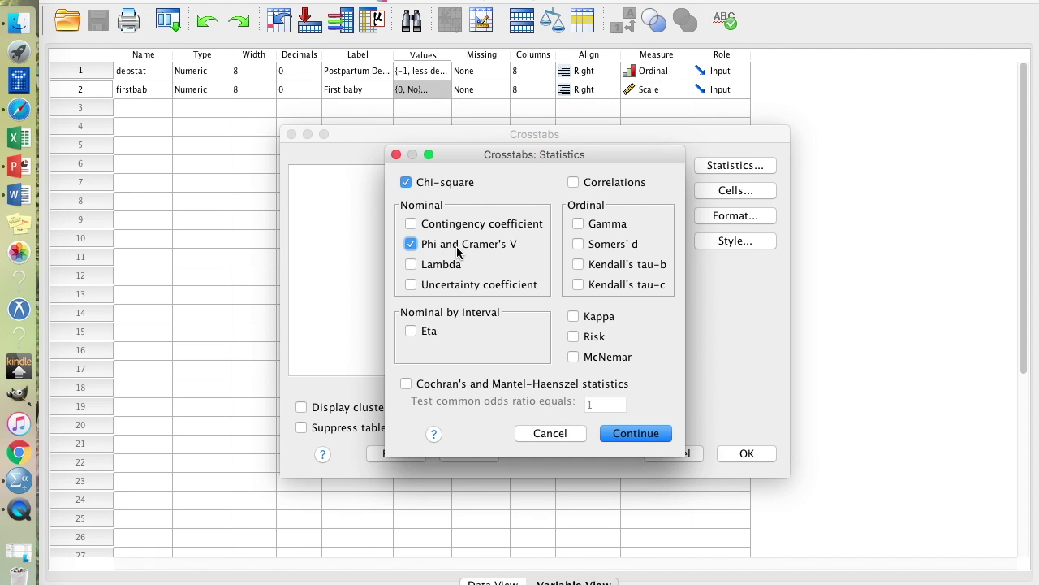
{"action": "left_click", "coordinate": [614, 436]}
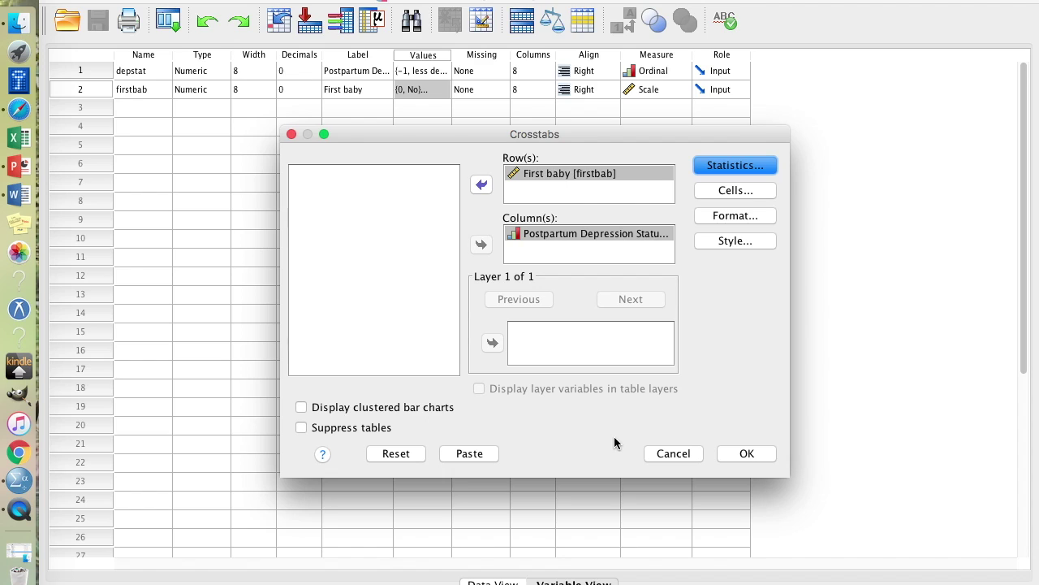
Add expected counts alongside the observed counts in the cell display and run the Crosstabs analysis.
{"action": "left_click", "coordinate": [765, 190]}
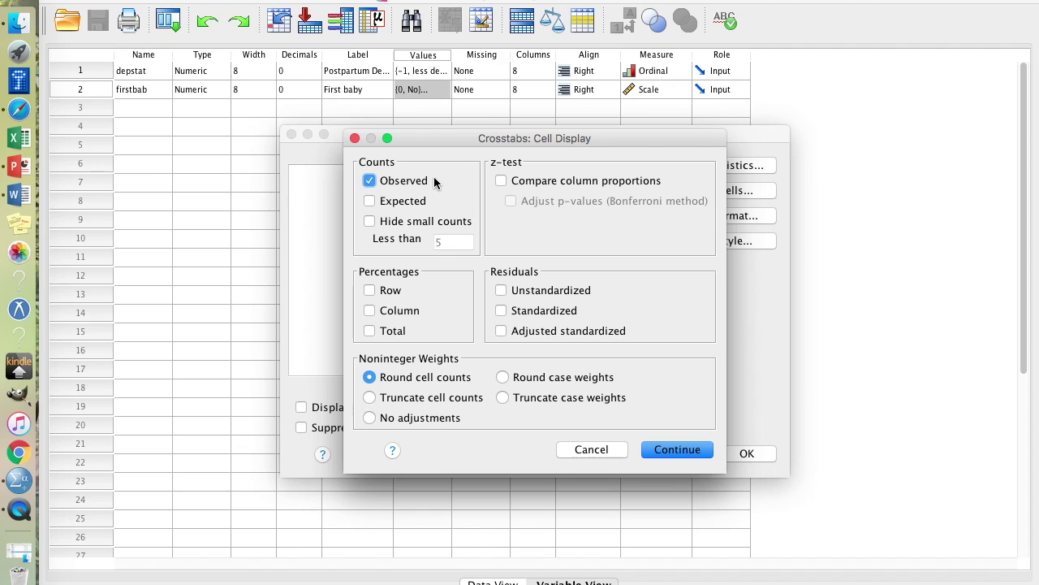
{"action": "left_click", "coordinate": [370, 203]}
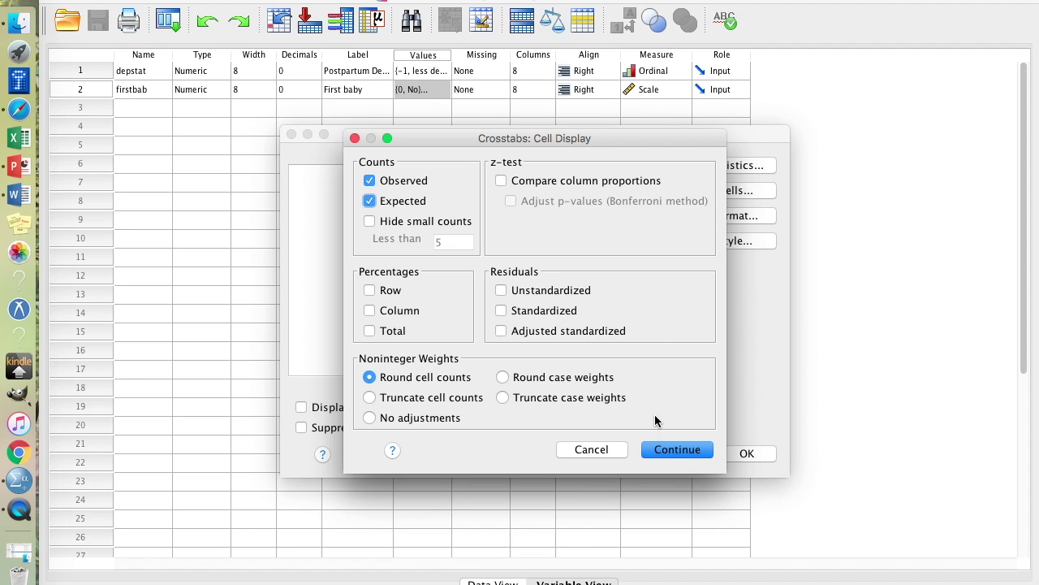
{"action": "left_click", "coordinate": [670, 452]}
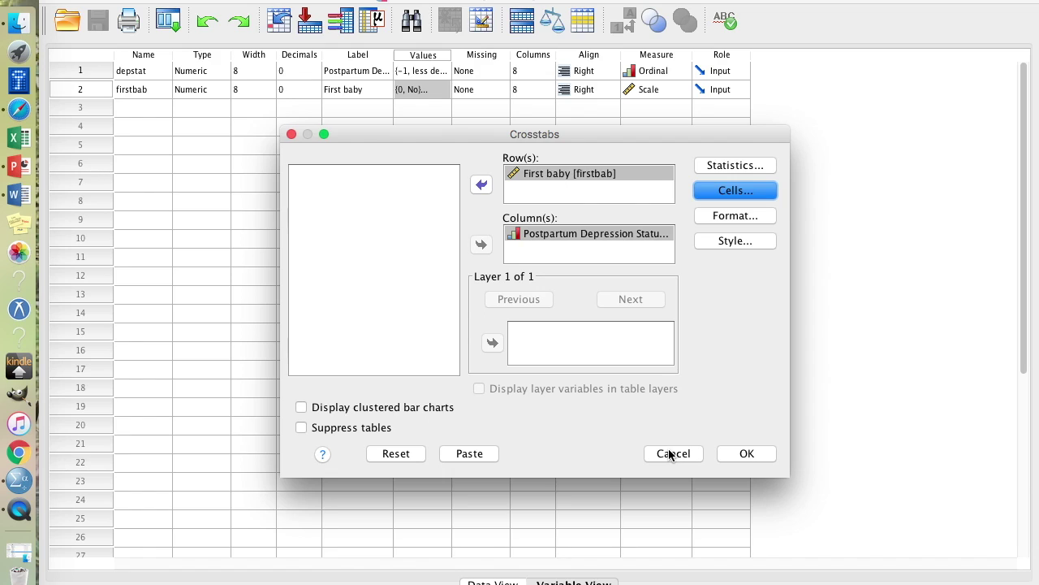
{"action": "left_click", "coordinate": [745, 454]}
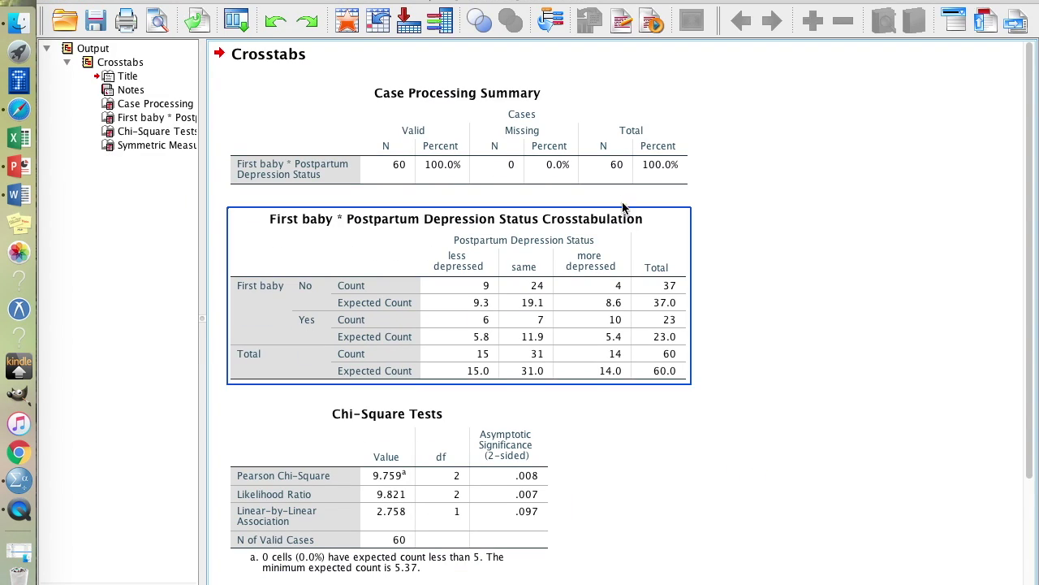
Examine the case processing summary, crosstabulation, Chi-Square Tests and Symmetric Measures tables, and switch back to the Canvas assignment page in the browser.
{"action": "left_click", "coordinate": [618, 175]}
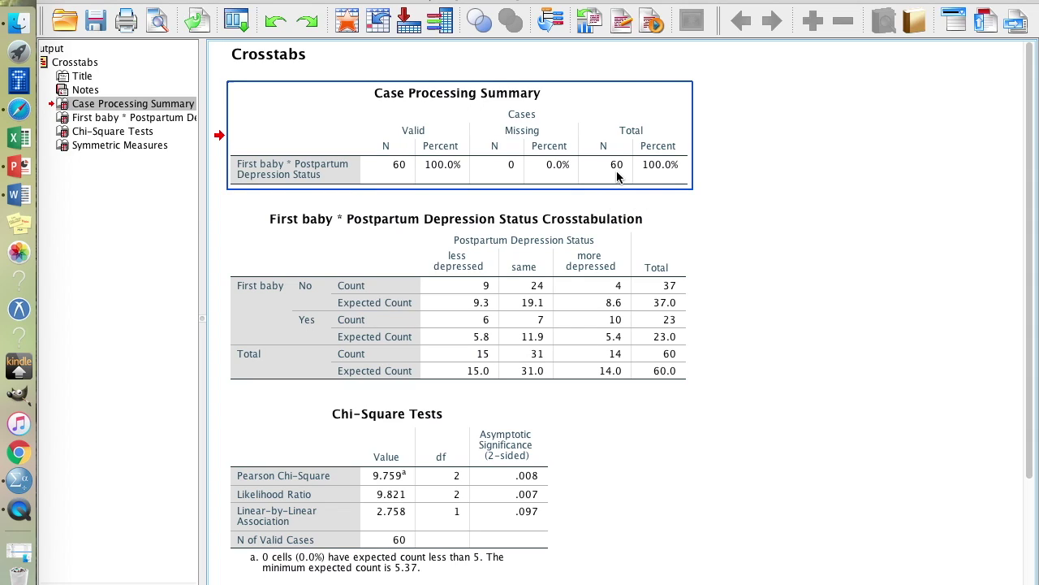
{"action": "scroll", "coordinate": [707, 335], "scroll_direction": "down", "scroll_amount": 3}
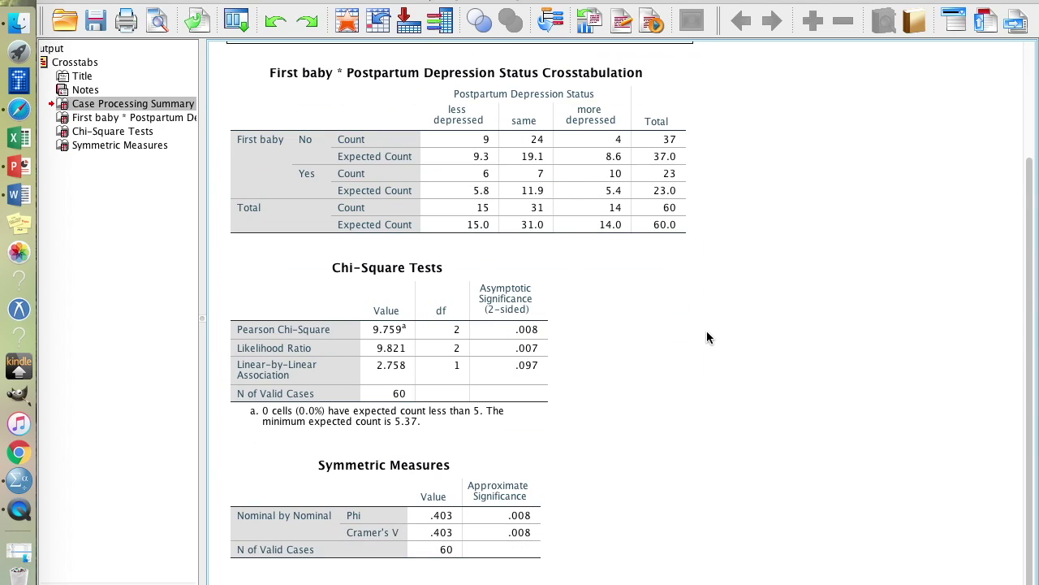
{"action": "scroll", "coordinate": [707, 337], "scroll_direction": "up", "scroll_amount": 3}
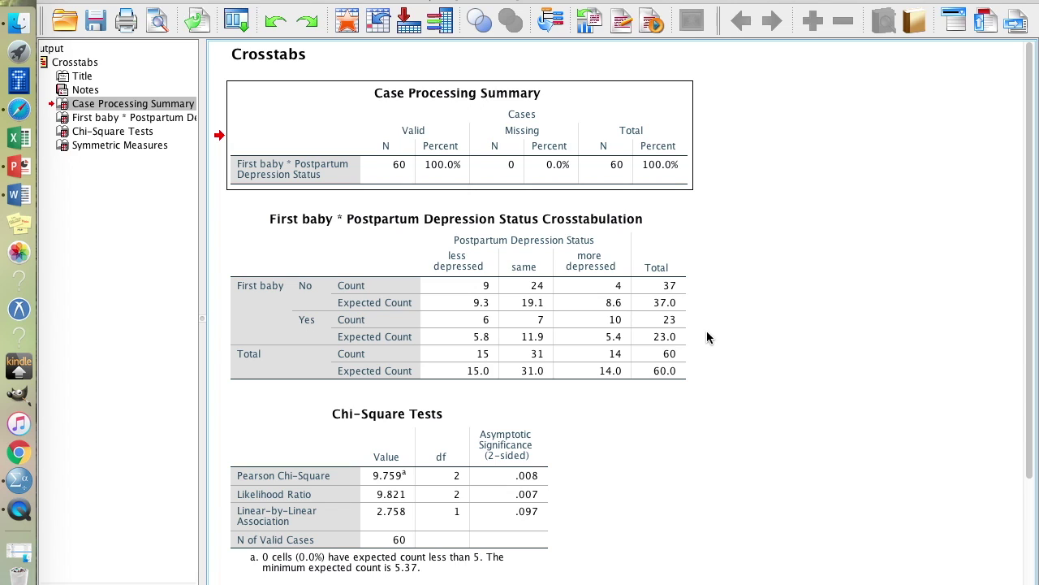
{"action": "key", "text": "super+Tab"}
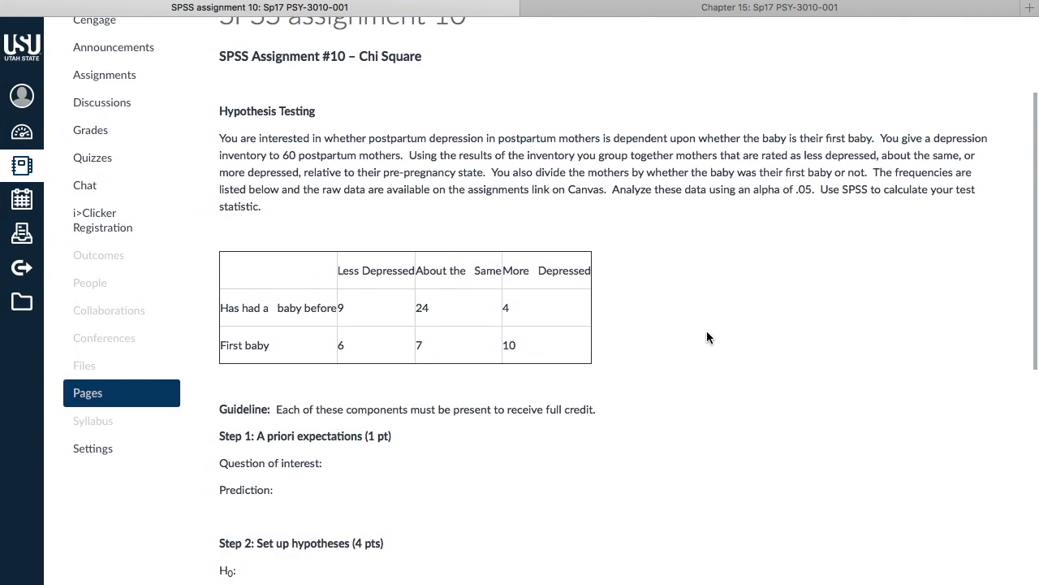
Switch to the Word document and examine the Chi-Square Tests, Symmetric Measures and Crosstabulation output under Step 4.
{"action": "key", "text": "super+Tab"}
{"action": "scroll", "coordinate": [738, 428], "scroll_direction": "down", "scroll_amount": 3}
{"action": "scroll", "coordinate": [737, 428], "scroll_direction": "down", "scroll_amount": 5}
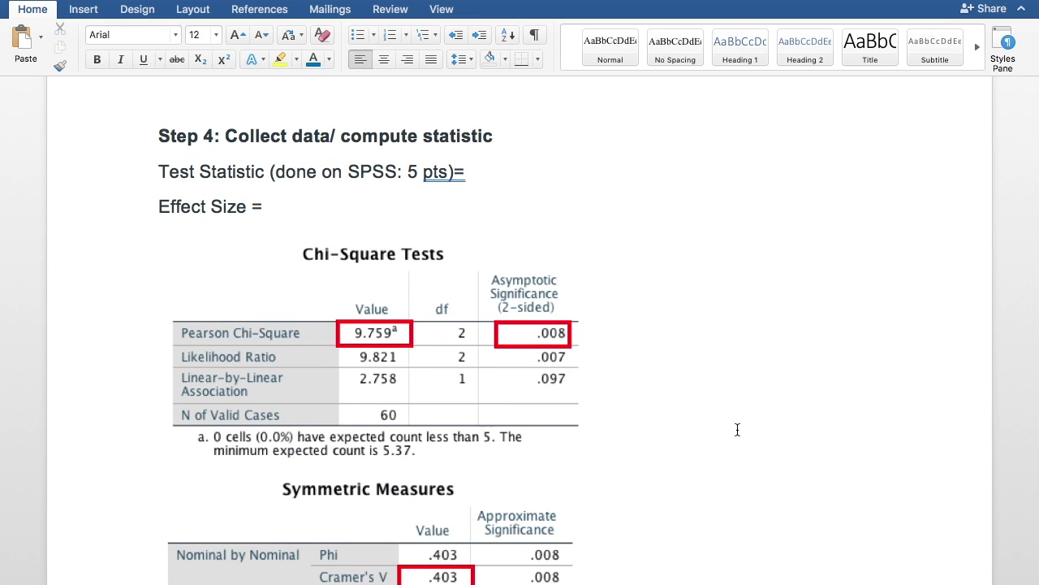
{"action": "left_click", "coordinate": [406, 307]}
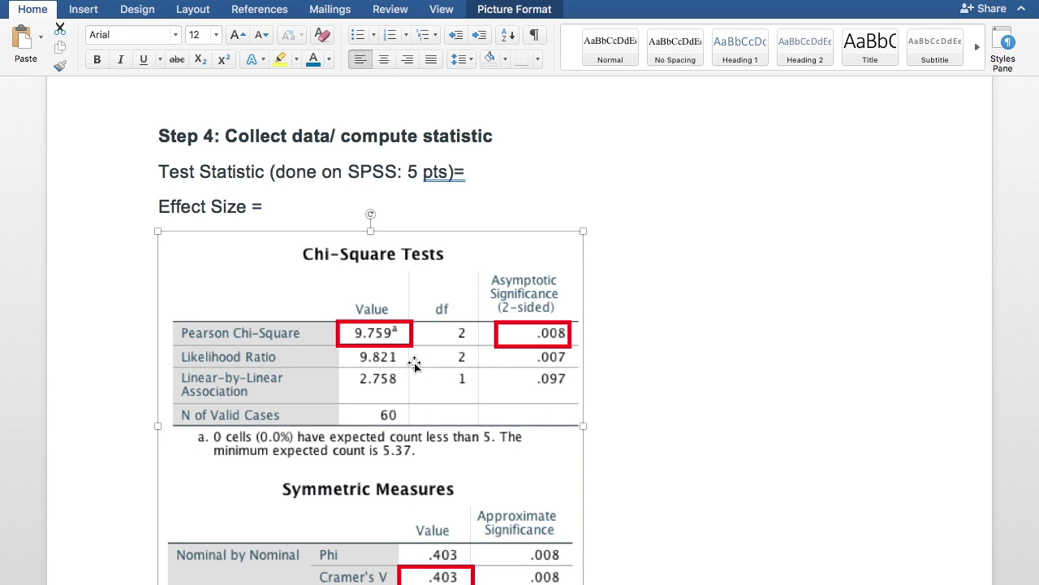
{"action": "left_click", "coordinate": [621, 372]}
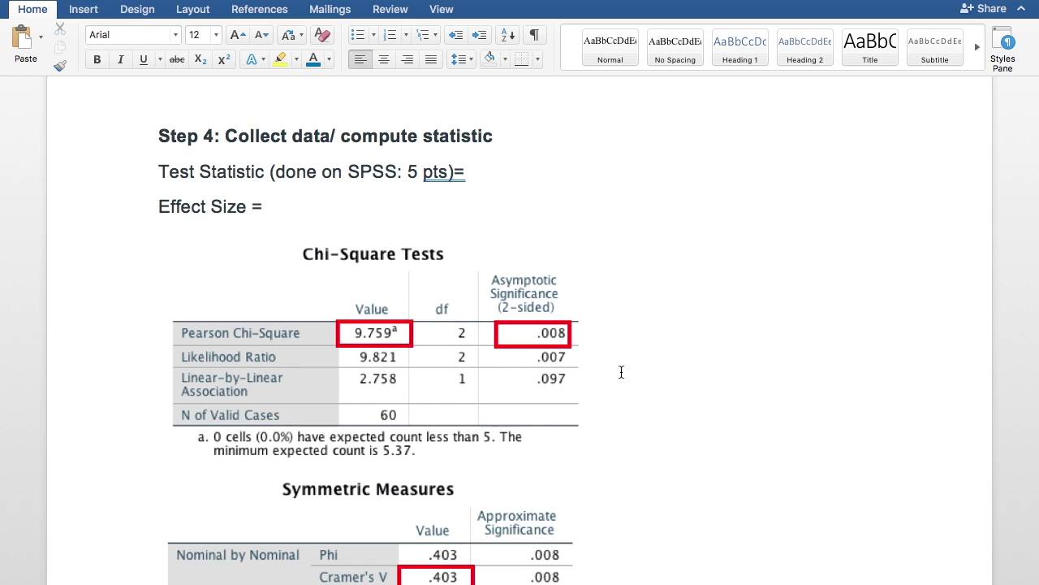
{"action": "scroll", "coordinate": [621, 372], "scroll_direction": "down", "scroll_amount": 5}
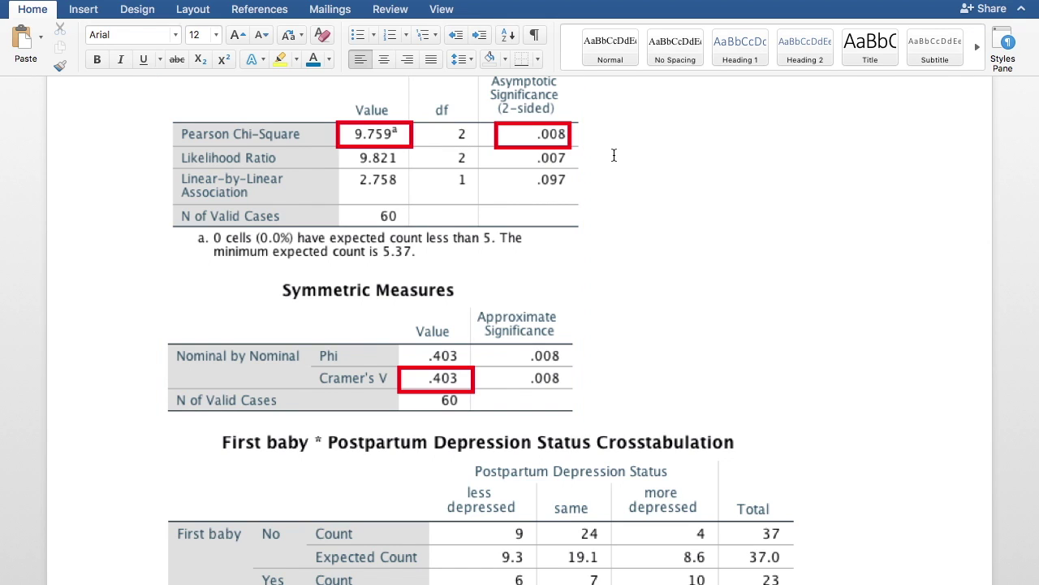
{"action": "scroll", "coordinate": [614, 155], "scroll_direction": "down", "scroll_amount": 4}
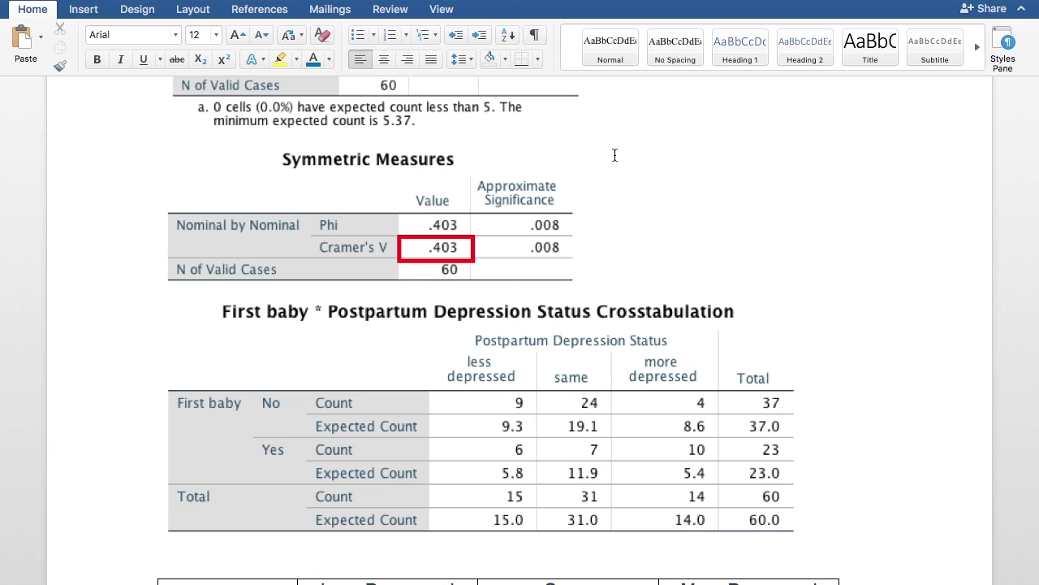
{"action": "scroll", "coordinate": [778, 249], "scroll_direction": "down", "scroll_amount": 3}
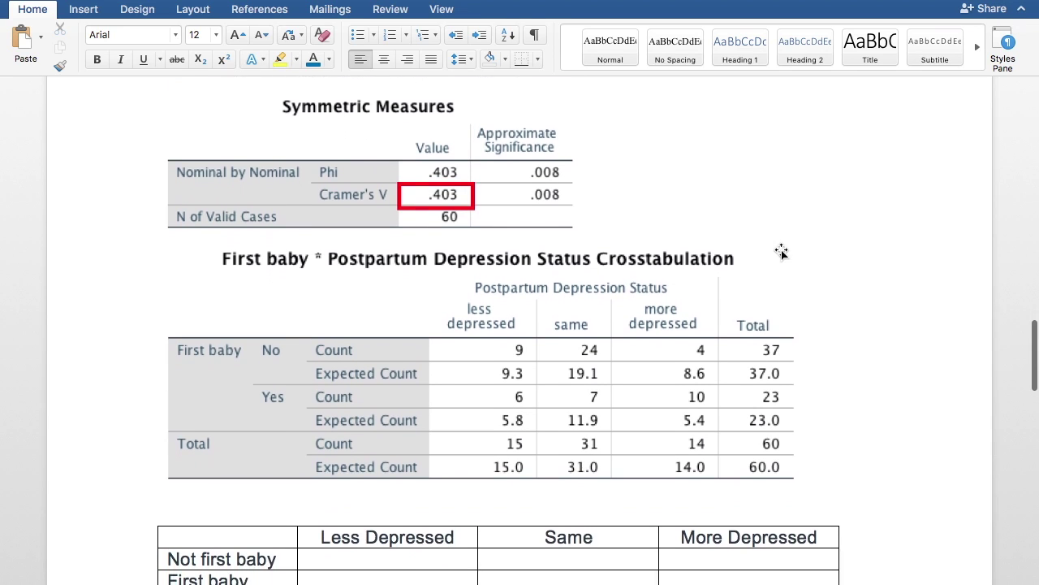
{"action": "left_click", "coordinate": [647, 301]}
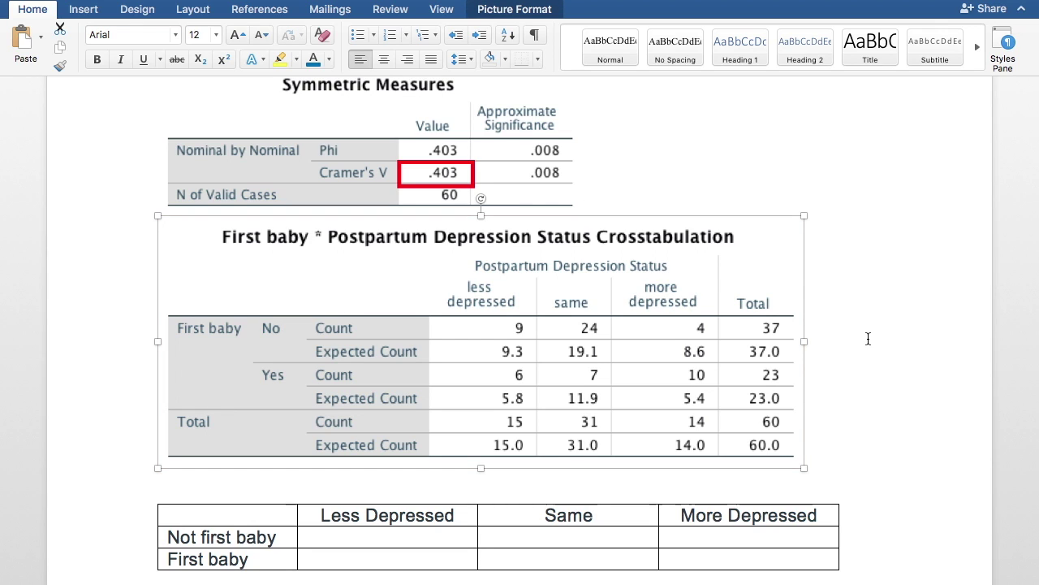
{"action": "scroll", "coordinate": [868, 338], "scroll_direction": "down", "scroll_amount": 1}
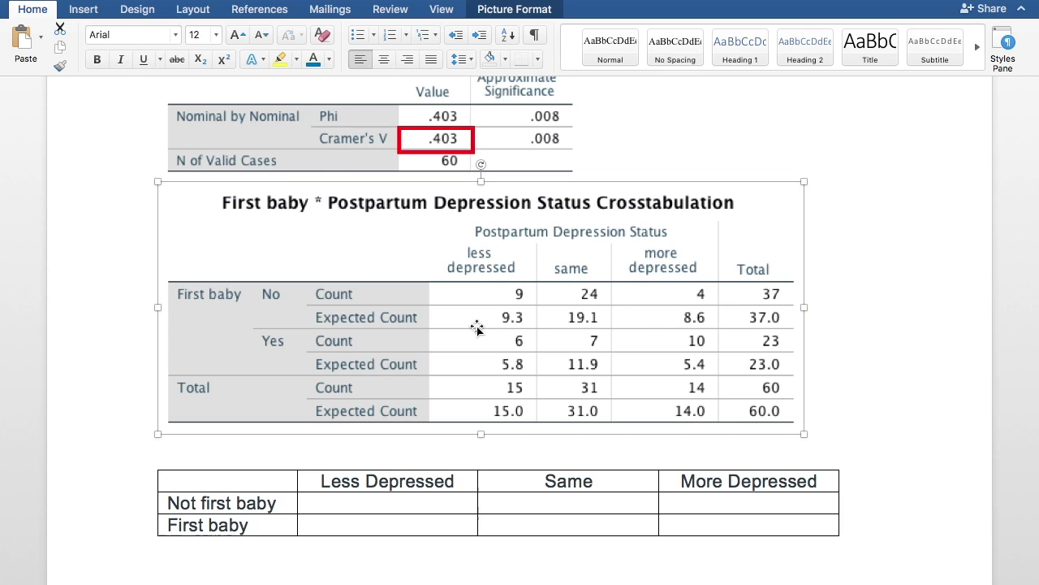
Fill the Not first baby row with "Same as null", "More than null" and "Less than null" for Less Depressed, Same and More Depressed.
{"action": "left_click", "coordinate": [416, 505]}
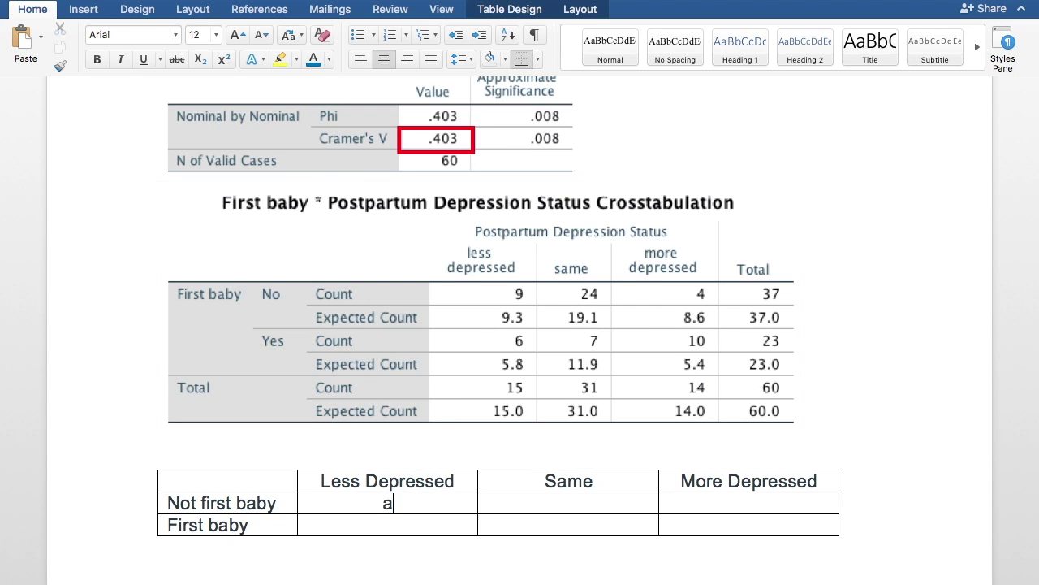
{"action": "type", "text": "Same as "}
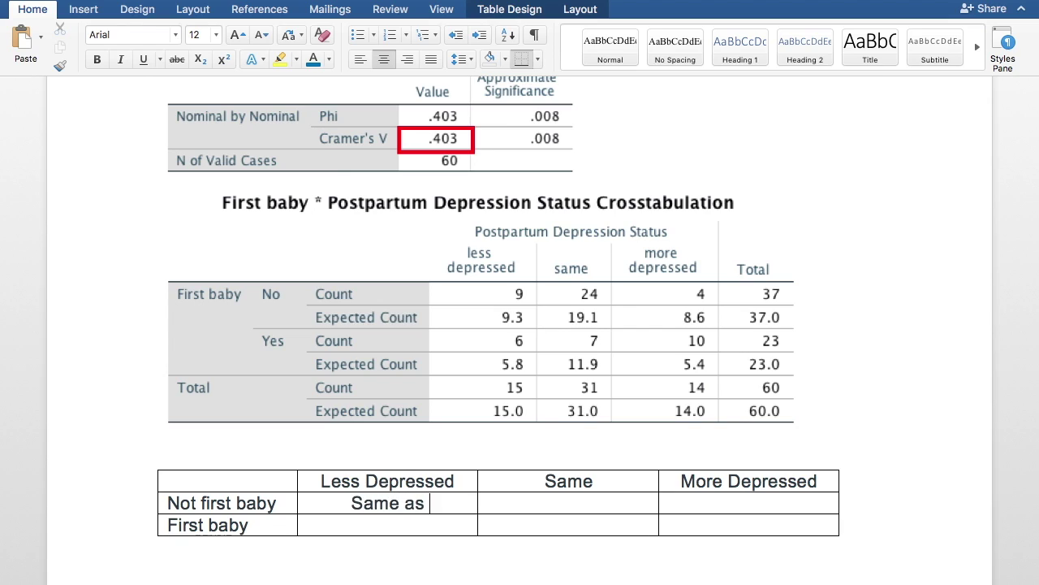
{"action": "type", "text": "null"}
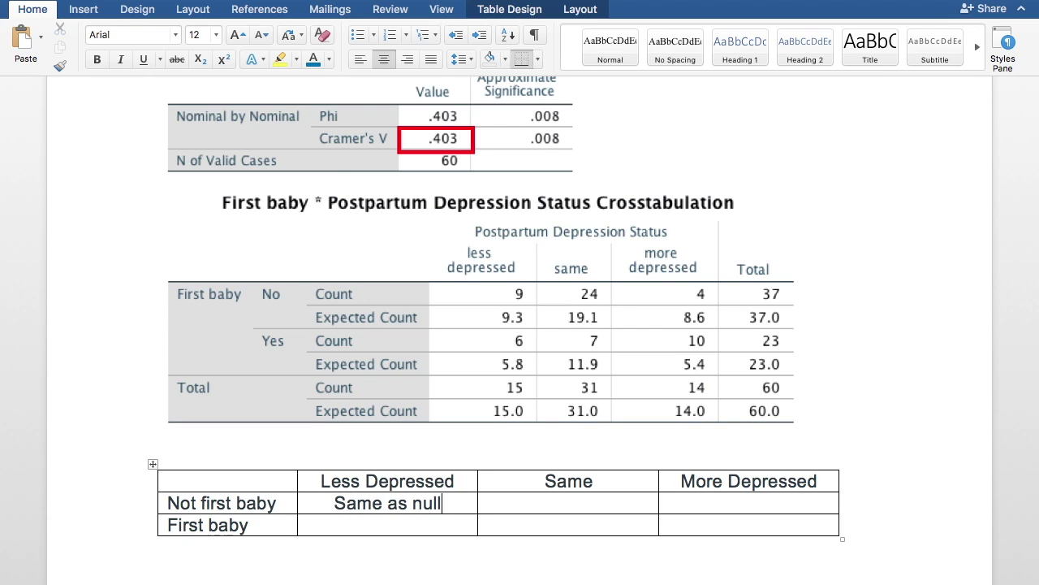
{"action": "left_click", "coordinate": [583, 500]}
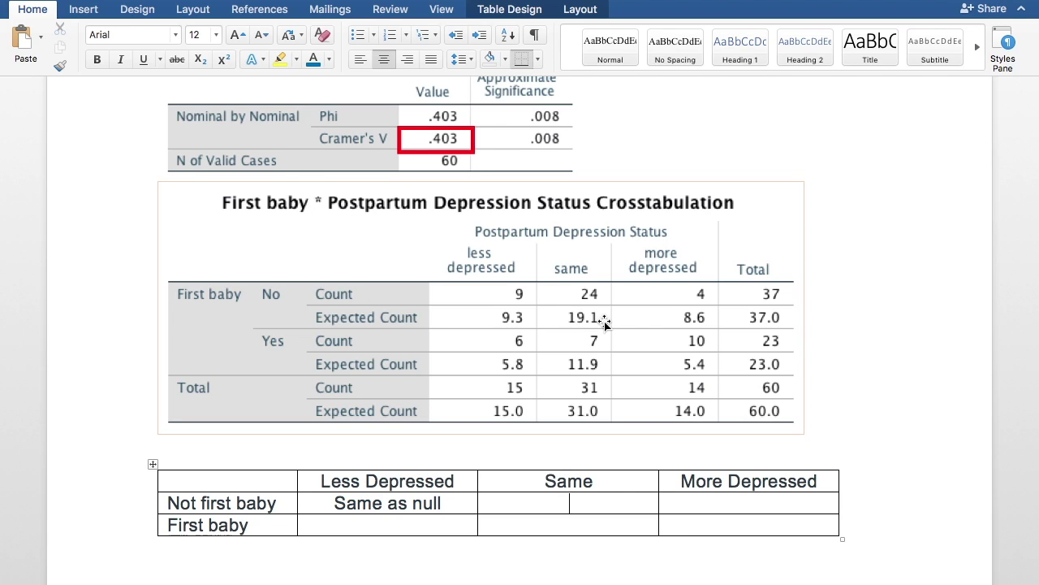
{"action": "type", "text": "More than null"}
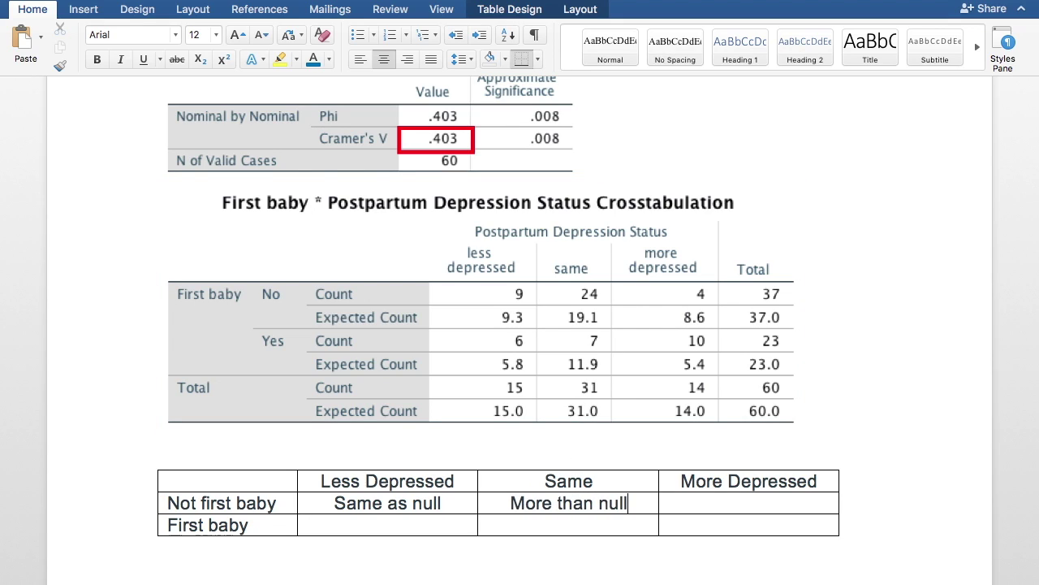
{"action": "left_click", "coordinate": [714, 503]}
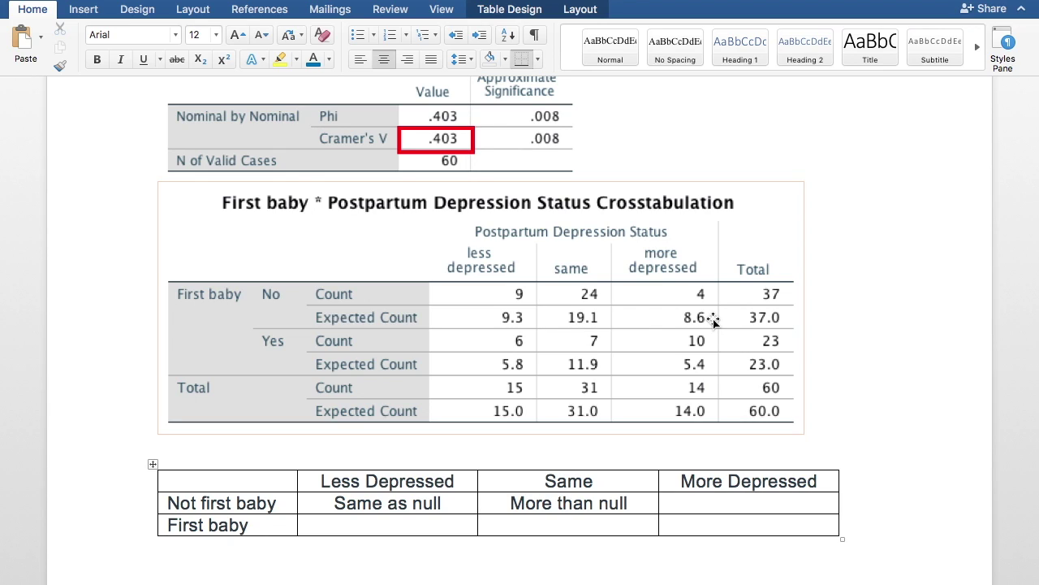
{"action": "type", "text": "Less than null"}
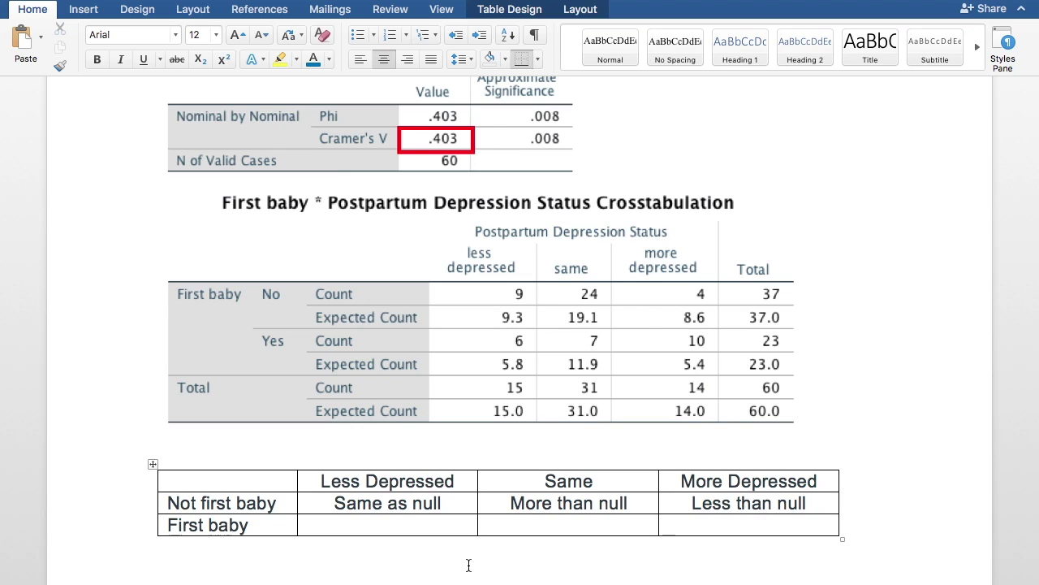
In the First baby row, enter "Same as null" for Less Depressed and "Less than null" for Same.
{"action": "left_click", "coordinate": [420, 527]}
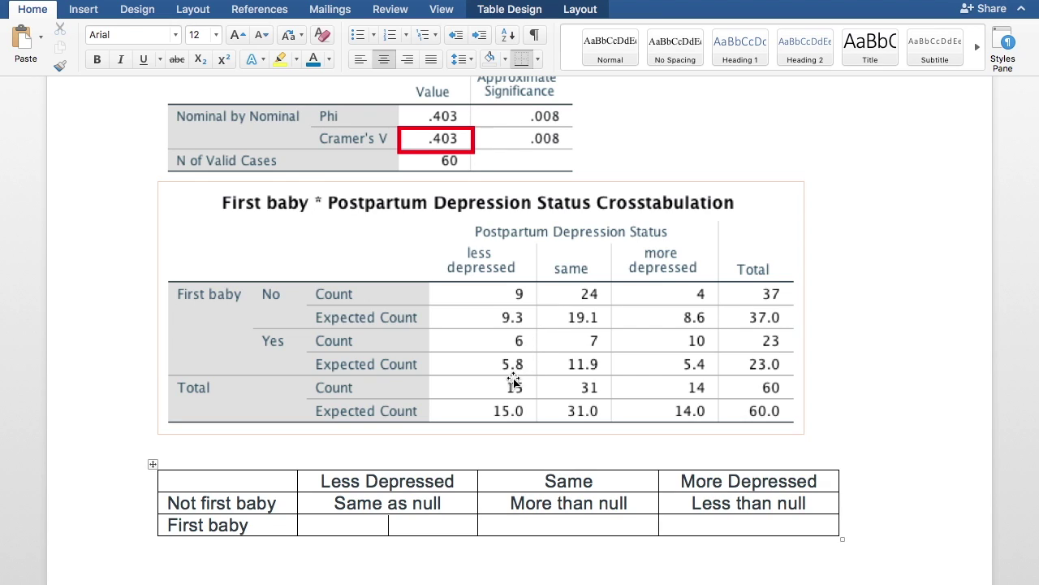
{"action": "type", "text": "S"}
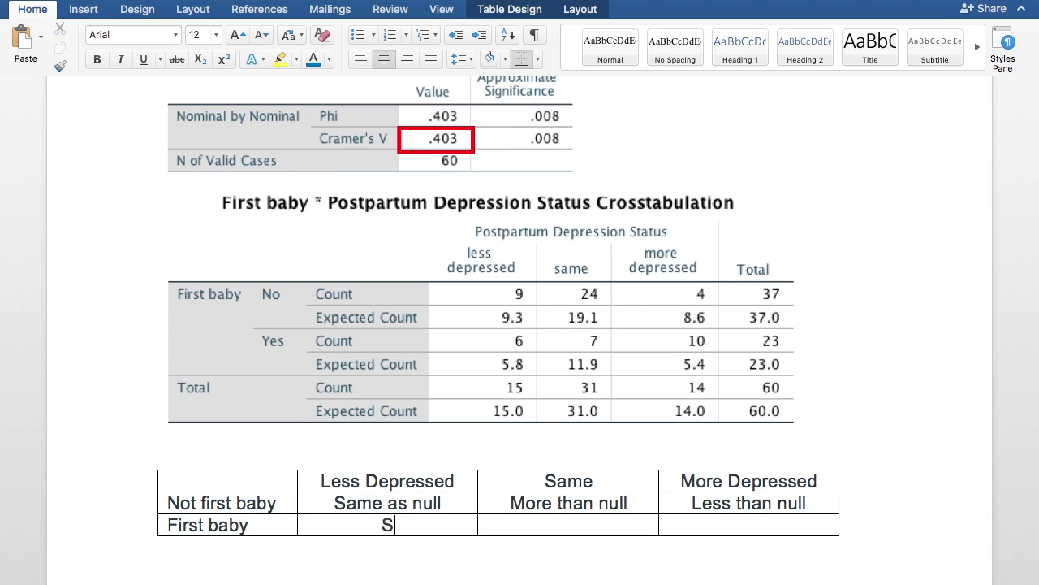
{"action": "type", "text": "ame as null"}
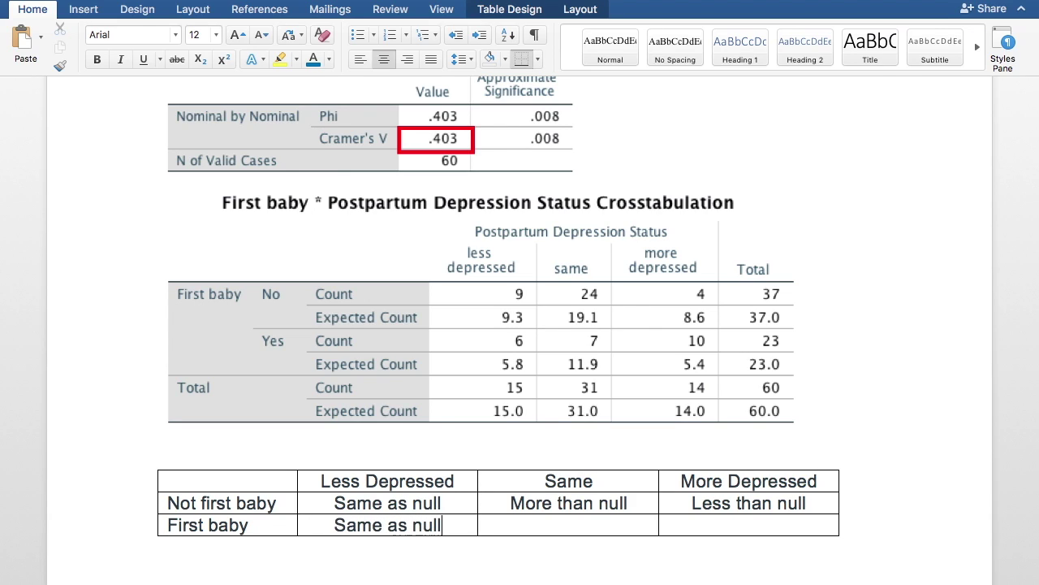
{"action": "key", "text": "Tab"}
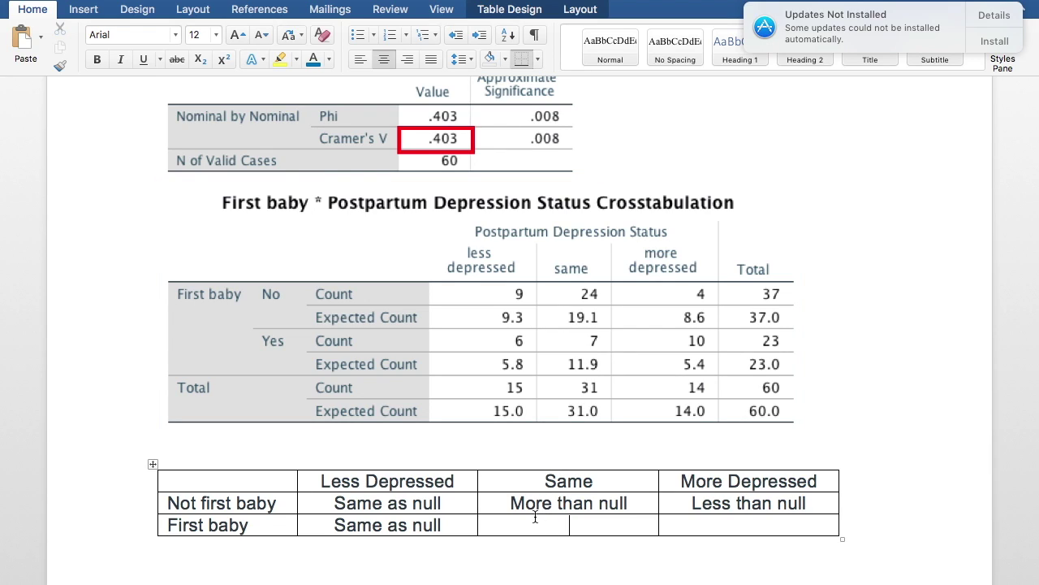
{"action": "type", "text": "Less than null"}
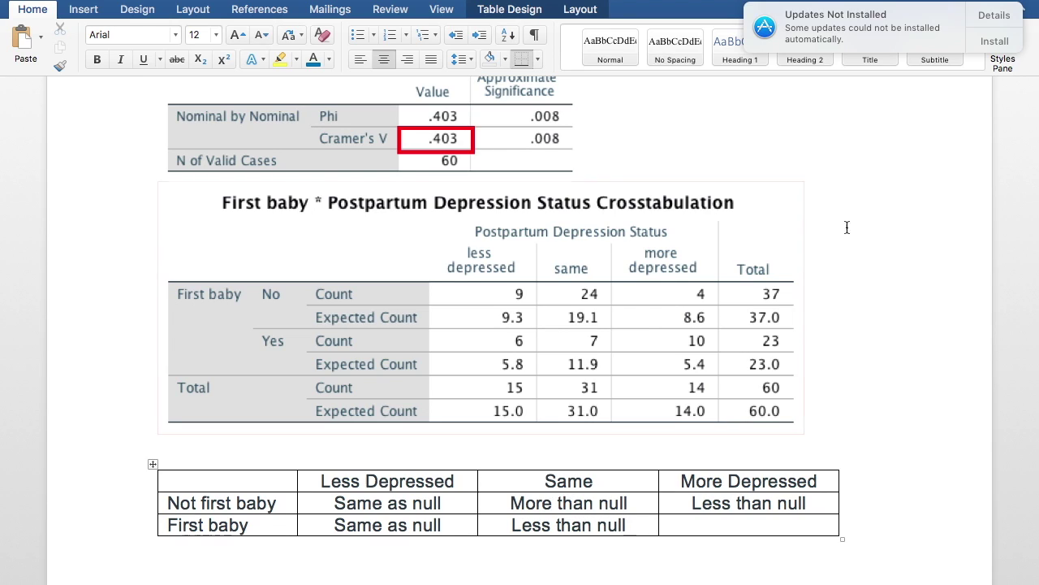
Postpone the system update reminder until tomorrow and enter "More than null" for First baby under More Depressed.
{"action": "left_click", "coordinate": [995, 41]}
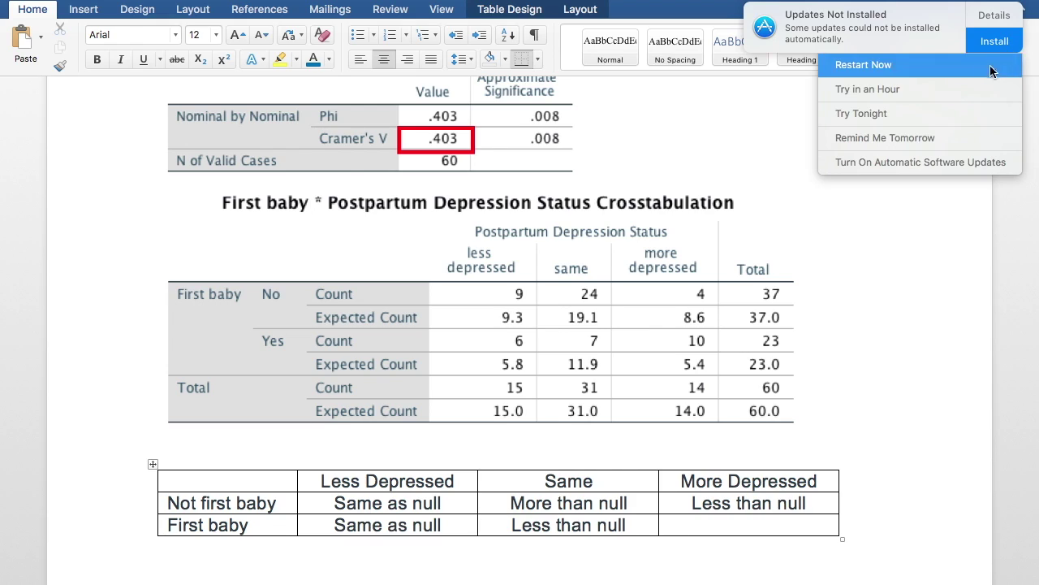
{"action": "left_click", "coordinate": [957, 138]}
{"action": "left_click", "coordinate": [729, 523]}
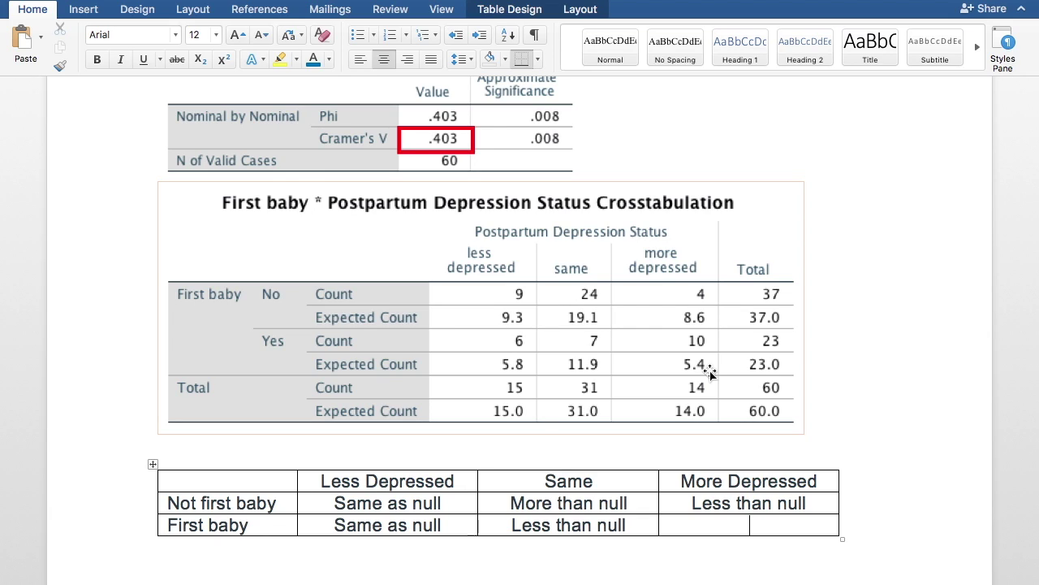
{"action": "type", "text": "More "}
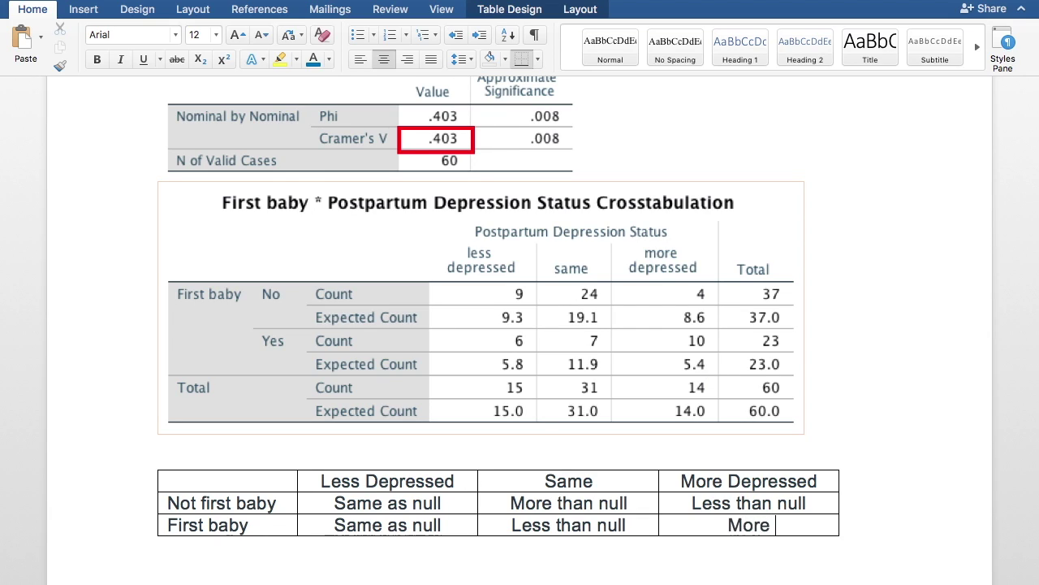
{"action": "type", "text": "than null"}
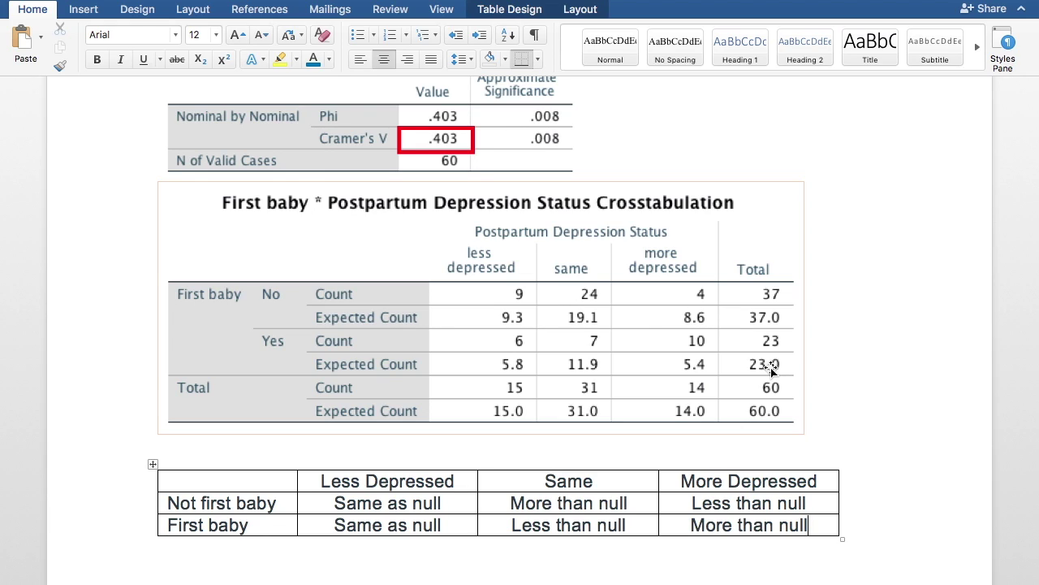
Insert a chi symbol in the Symbol font below the standard-format prompt in Step 5, and return the font to Arial.
{"action": "scroll", "coordinate": [770, 368], "scroll_direction": "down", "scroll_amount": 5}
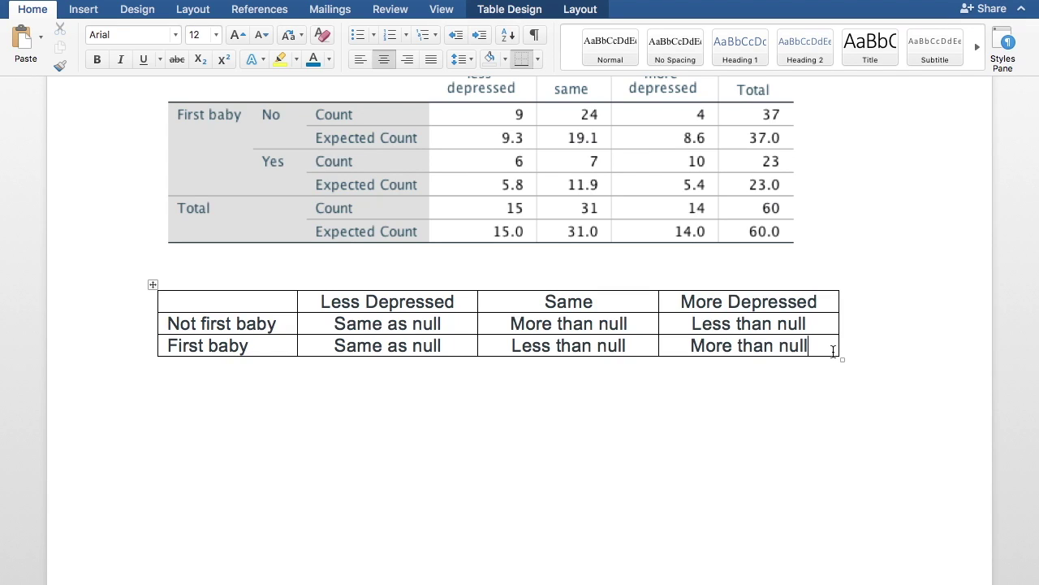
{"action": "scroll", "coordinate": [833, 351], "scroll_direction": "down", "scroll_amount": 10}
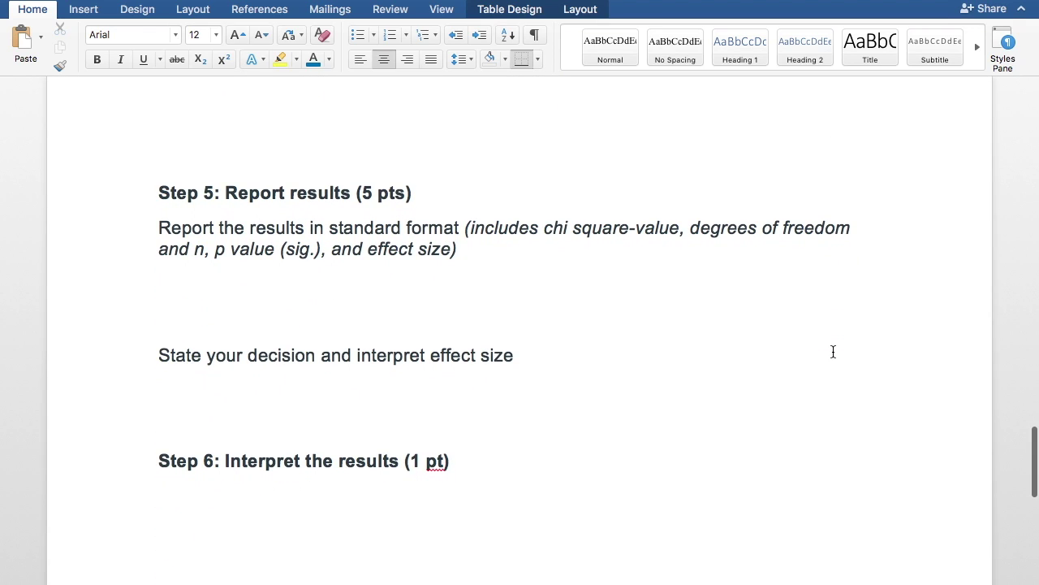
{"action": "left_click", "coordinate": [163, 292]}
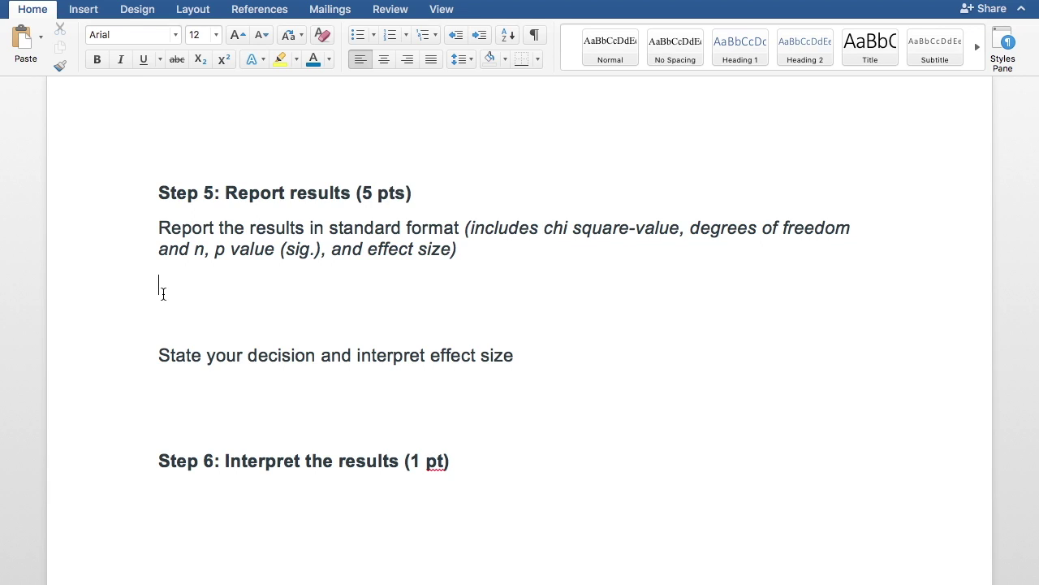
{"action": "left_click", "coordinate": [163, 294]}
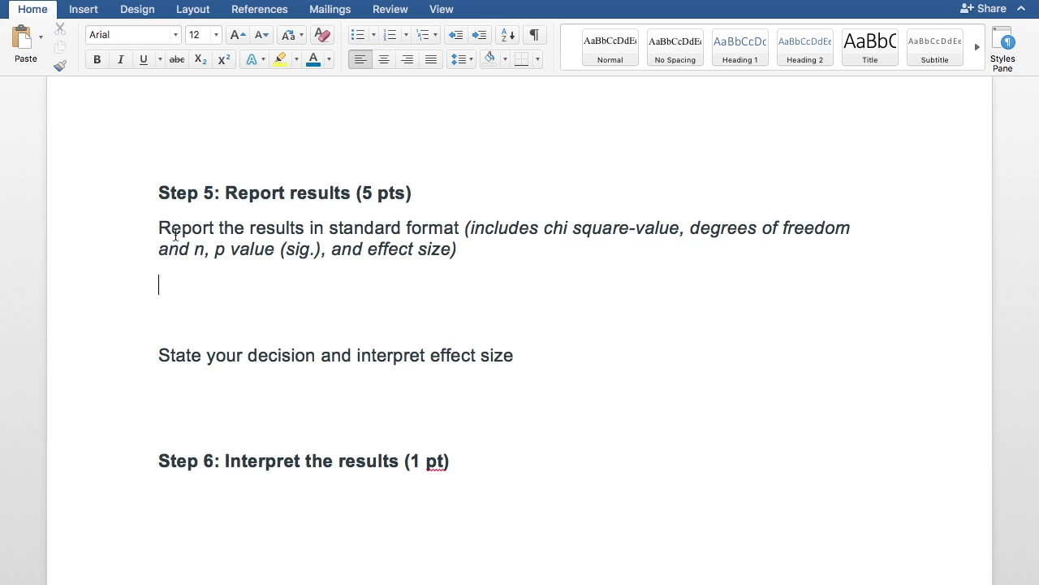
{"action": "left_click", "coordinate": [176, 35]}
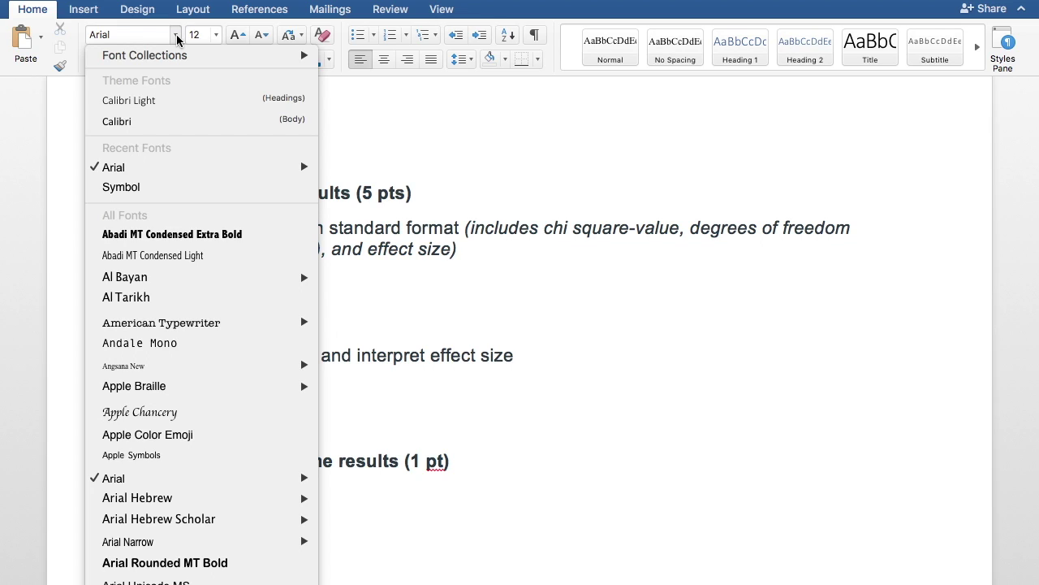
{"action": "left_click", "coordinate": [192, 189]}
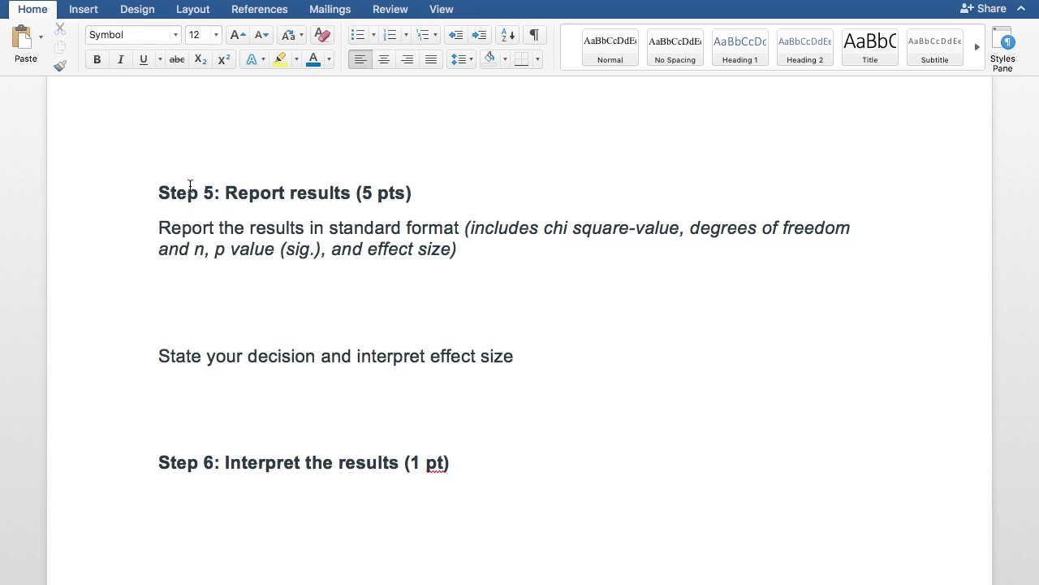
{"action": "type", "text": "c"}
{"action": "left_click", "coordinate": [173, 36]}
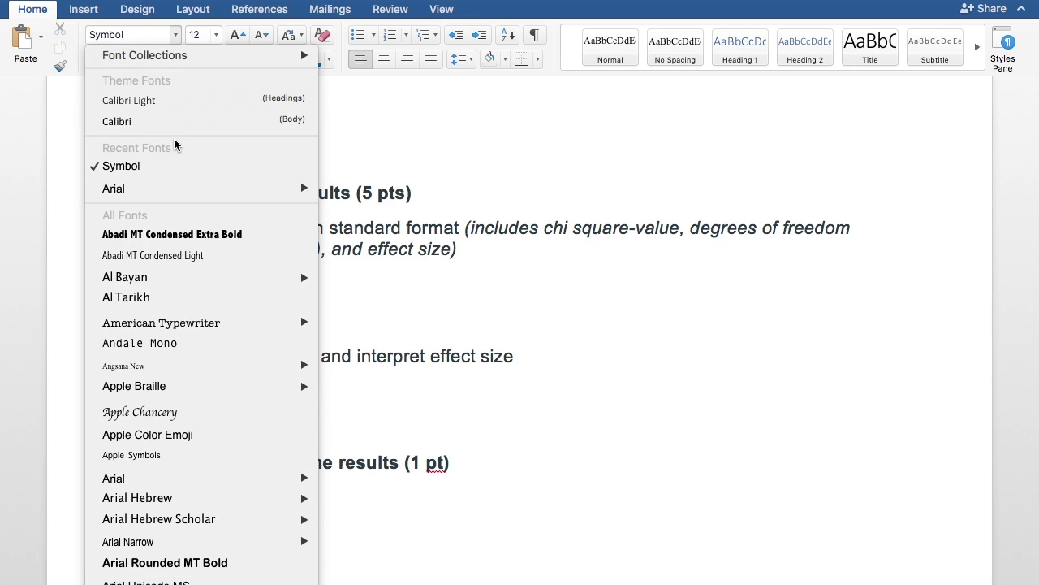
{"action": "mouse_move", "coordinate": [174, 188]}
{"action": "left_click", "coordinate": [348, 189]}
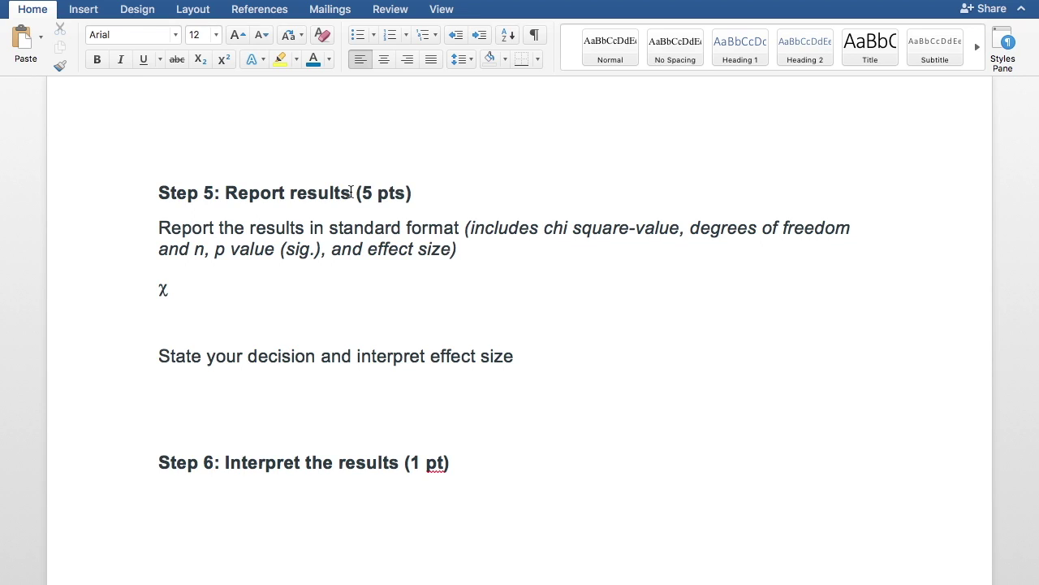
Add a superscript 2 after the chi symbol in Step 5, followed by "(2, n = 60) =" in normal text.
{"action": "left_click", "coordinate": [217, 60]}
{"action": "type", "text": "2"}
{"action": "type", "text": "("}
{"action": "type", "text": "2"}
{"action": "type", "text": ", "}
{"action": "type", "text": "n"}
{"action": "type", "text": " ="}
{"action": "type", "text": "60"}
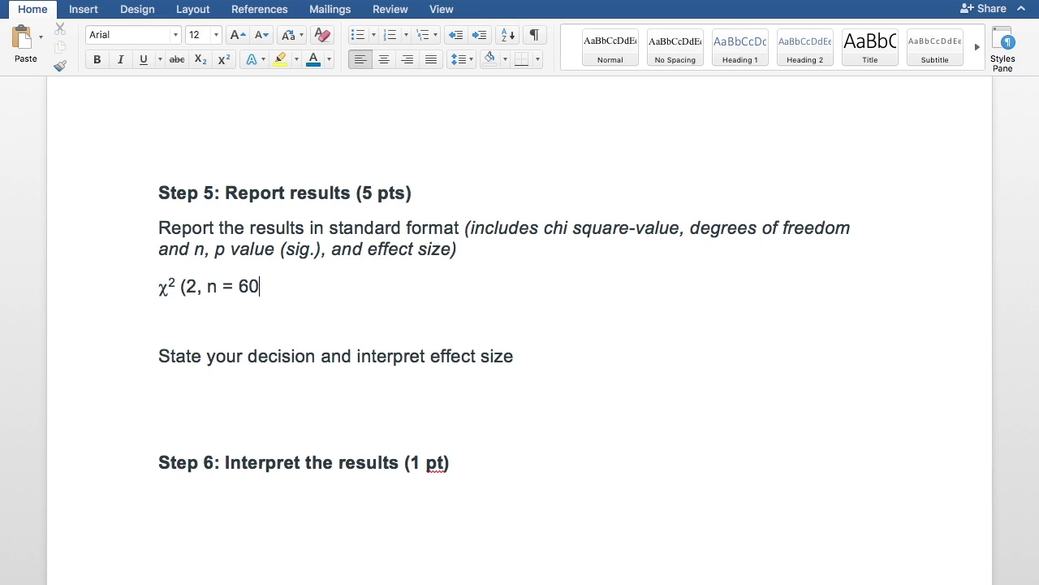
{"action": "type", "text": ") ="}
Check the Pearson Chi-Square value in the Step 4 output and enter "9.759," in the Step 5 results line.
{"action": "scroll", "coordinate": [394, 236], "scroll_direction": "up", "scroll_amount": 10}
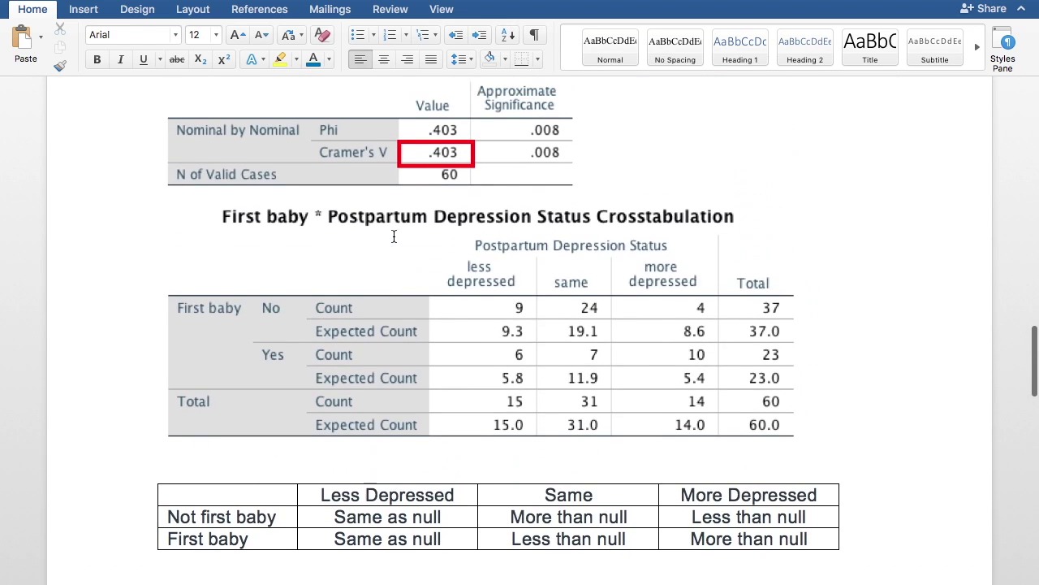
{"action": "scroll", "coordinate": [394, 236], "scroll_direction": "up", "scroll_amount": 8}
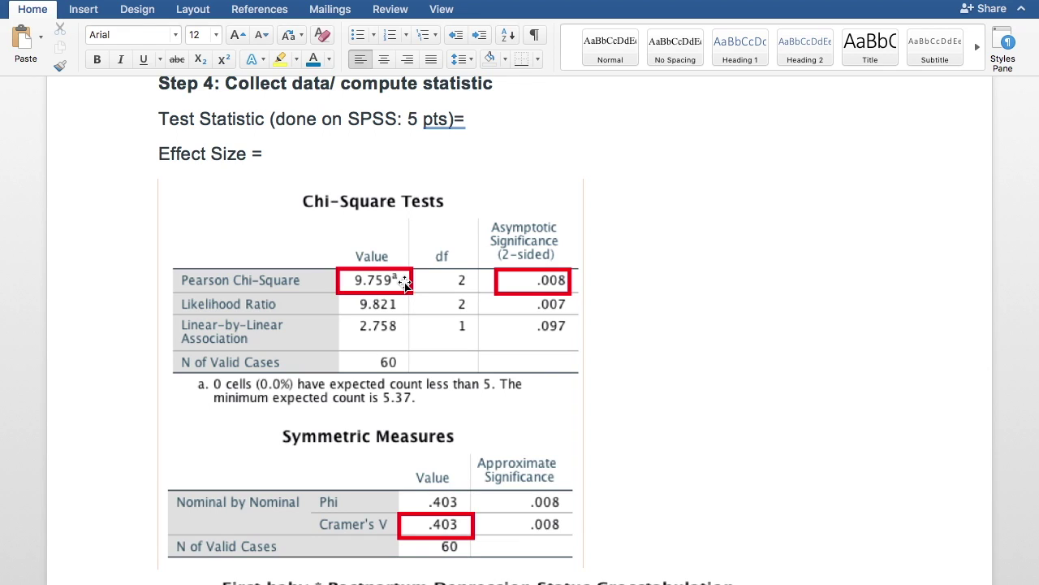
{"action": "scroll", "coordinate": [405, 282], "scroll_direction": "down", "scroll_amount": 15}
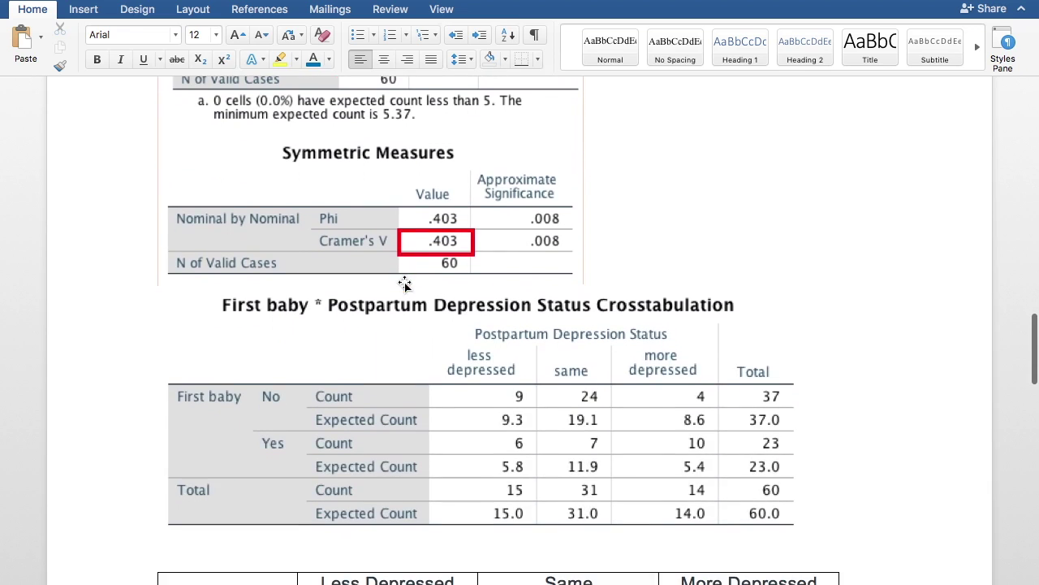
{"action": "scroll", "coordinate": [406, 284], "scroll_direction": "down", "scroll_amount": 3}
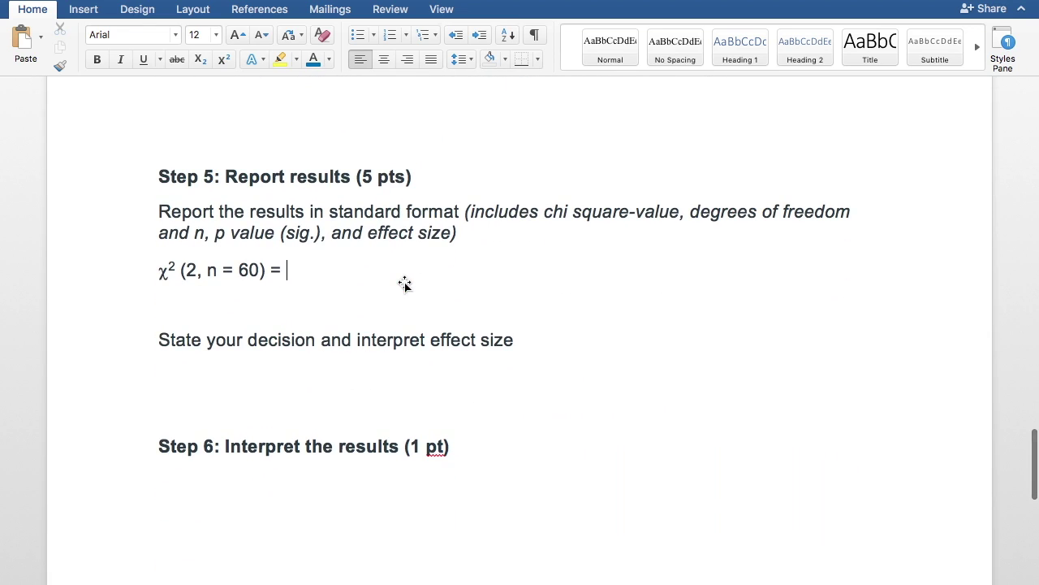
{"action": "type", "text": "9.759, "}
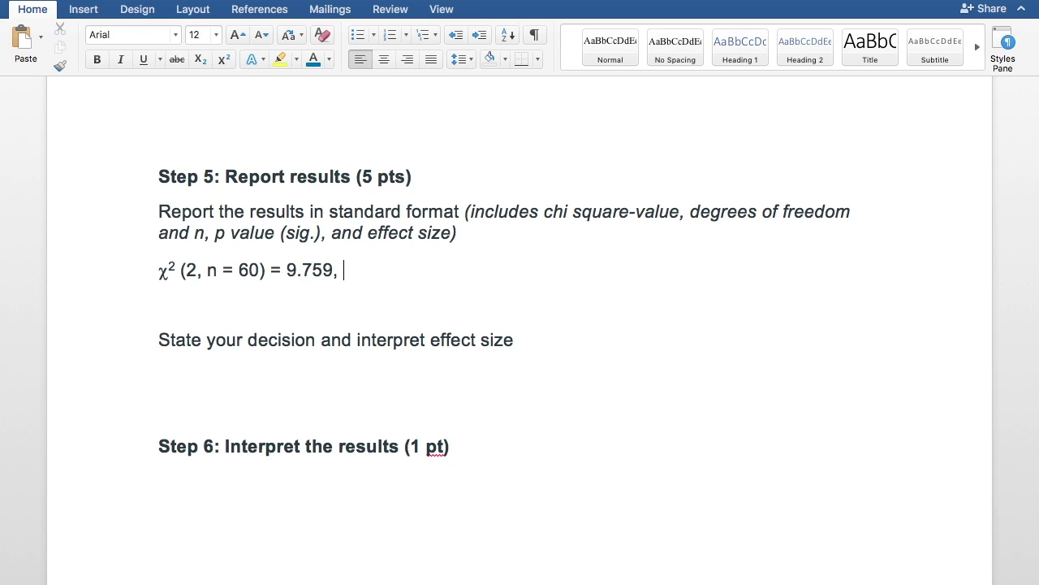
Add "p = .008," to the Step 5 results line, taking the significance from the Chi-Square Tests table.
{"action": "type", "text": "p ="}
{"action": "scroll", "coordinate": [519, 325], "scroll_direction": "up", "scroll_amount": 10}
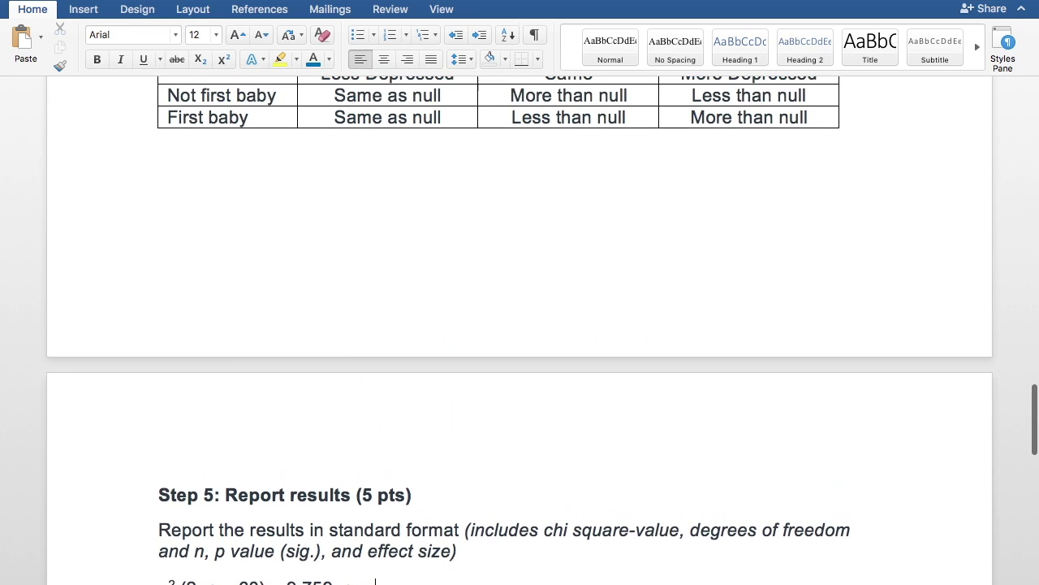
{"action": "scroll", "coordinate": [533, 199], "scroll_direction": "up", "scroll_amount": 12}
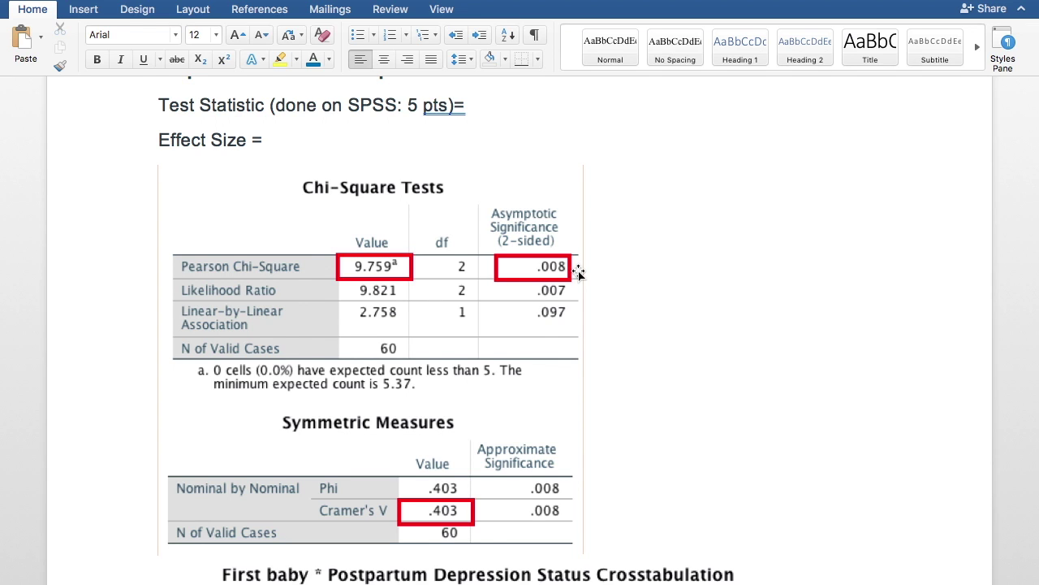
{"action": "scroll", "coordinate": [578, 274], "scroll_direction": "down", "scroll_amount": 20}
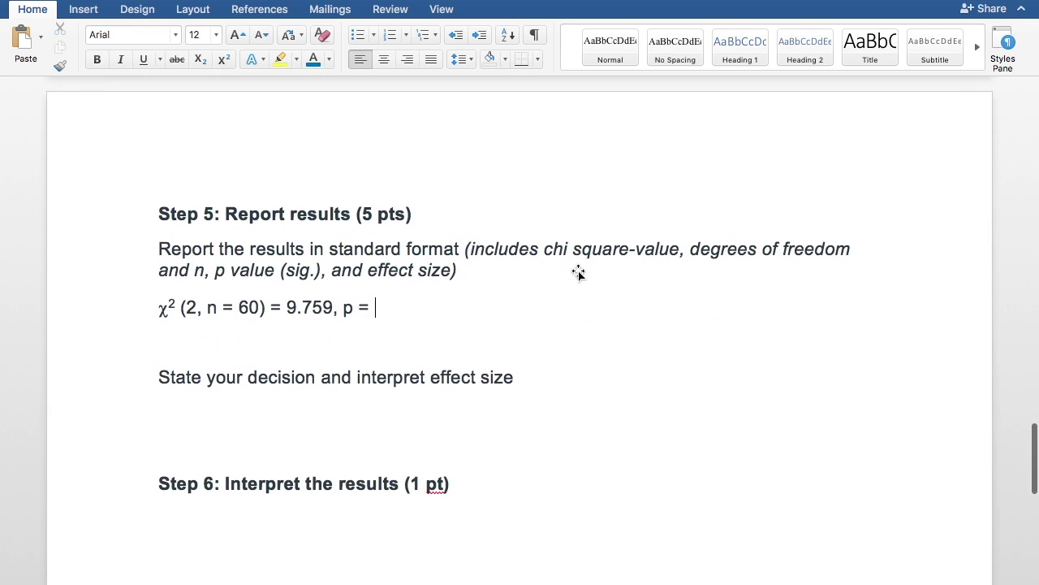
{"action": "type", "text": ".008, "}
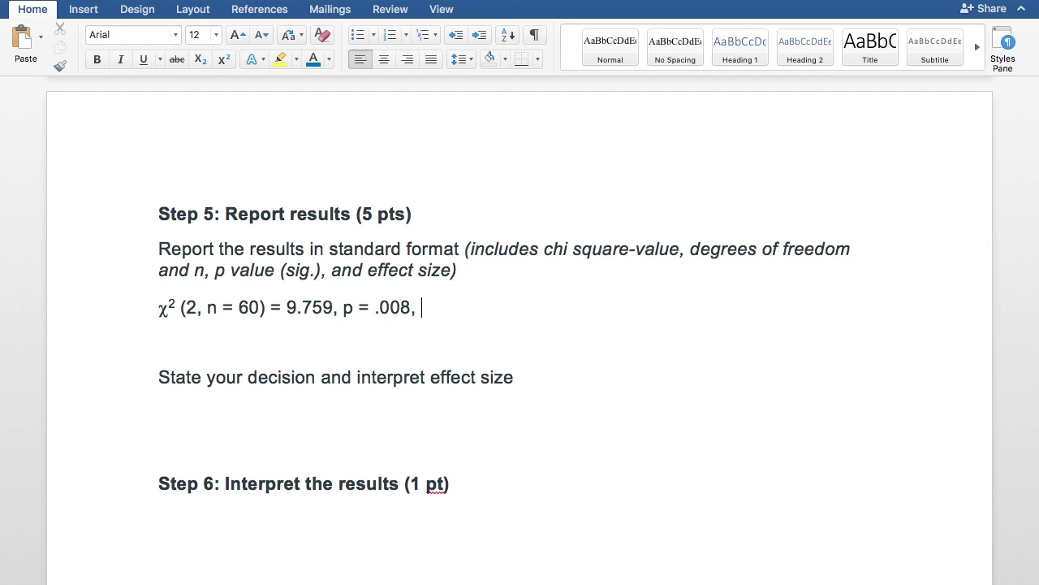
Complete the Step 5 results line with "V = .403", using Cramer's V from the Symmetric Measures table.
{"action": "type", "text": "V ="}
{"action": "scroll", "coordinate": [678, 270], "scroll_direction": "up", "scroll_amount": 5}
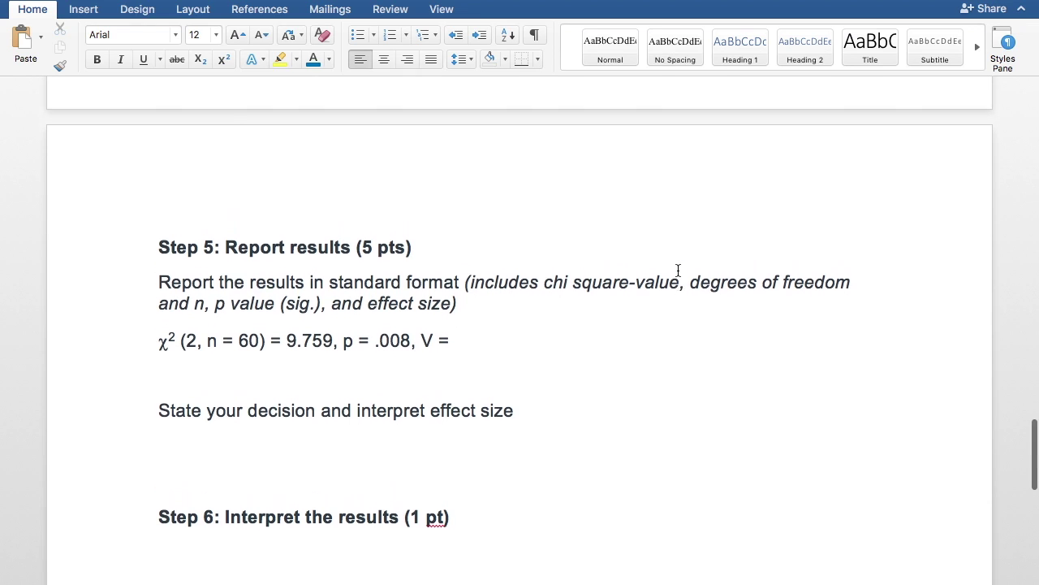
{"action": "scroll", "coordinate": [678, 271], "scroll_direction": "up", "scroll_amount": 6}
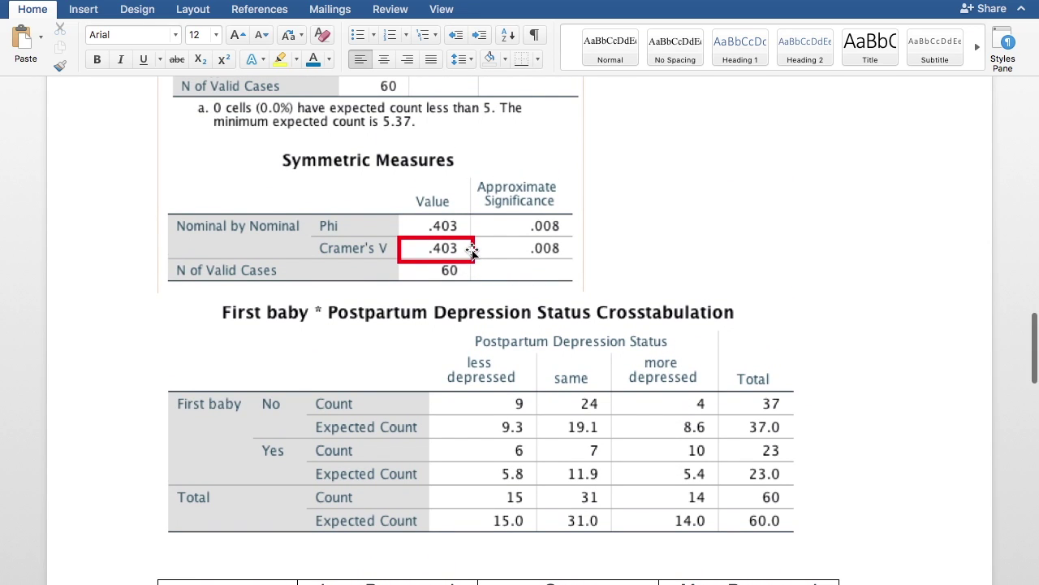
{"action": "scroll", "coordinate": [472, 252], "scroll_direction": "down", "scroll_amount": 10}
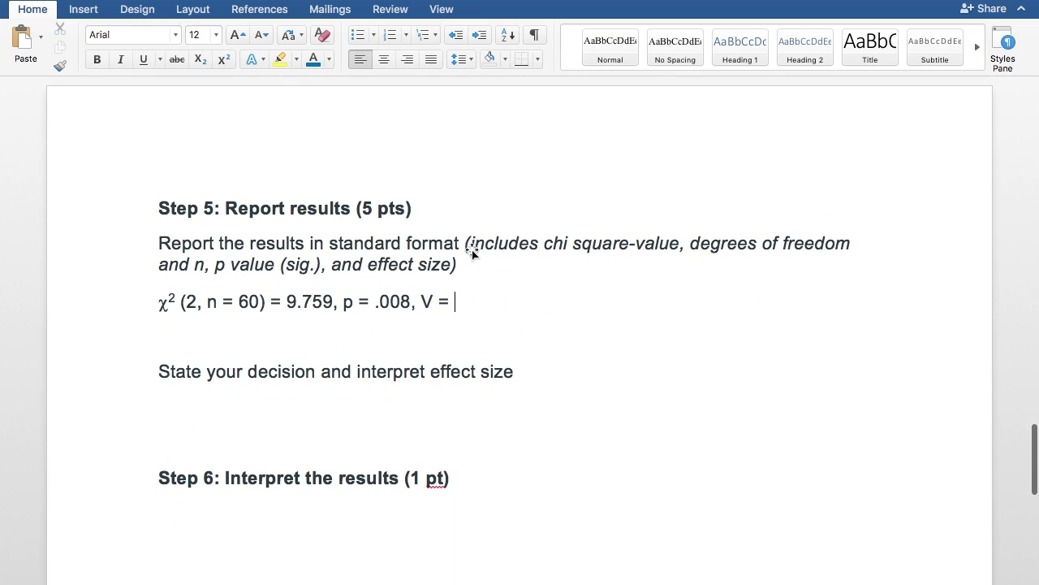
{"action": "type", "text": ".403"}
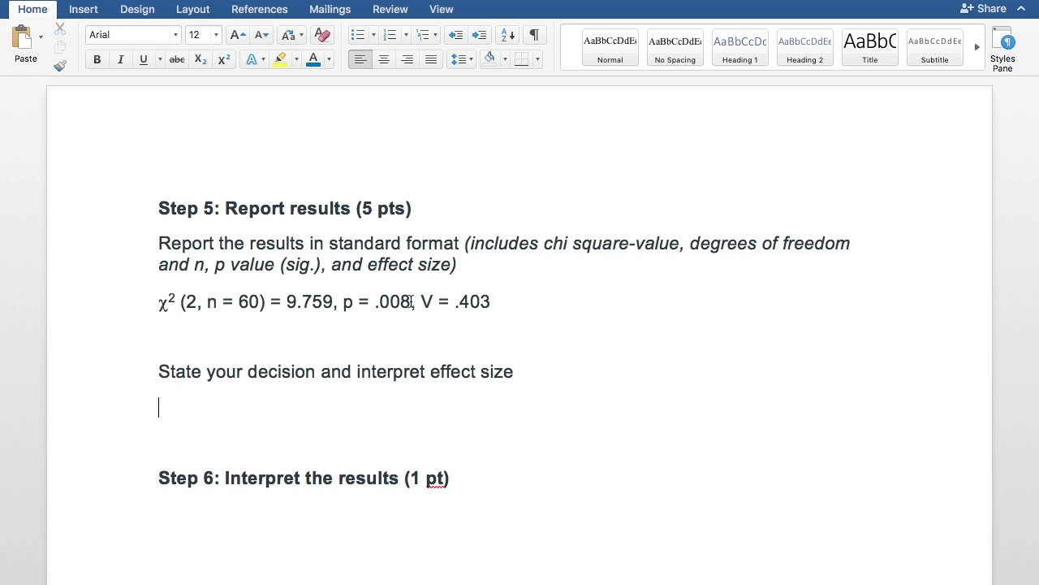
Below the decision prompt in Step 5, write "I reject the null and conclude there is a significant relationship between".
{"action": "type", "text": "I reject teh"}
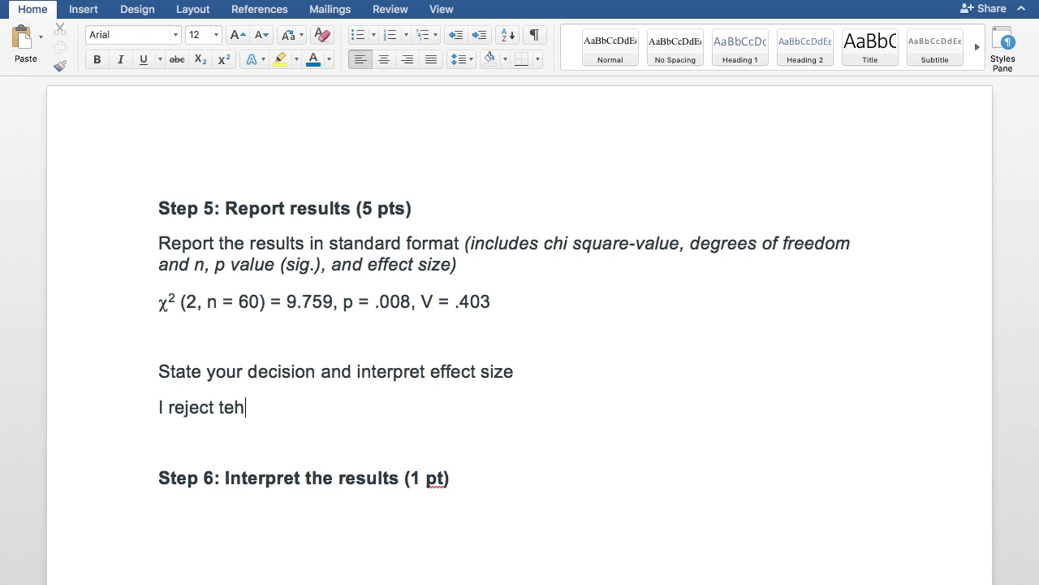
{"action": "key", "text": "BackSpace"}
{"action": "key", "text": "BackSpace"}
{"action": "type", "text": "he null an"}
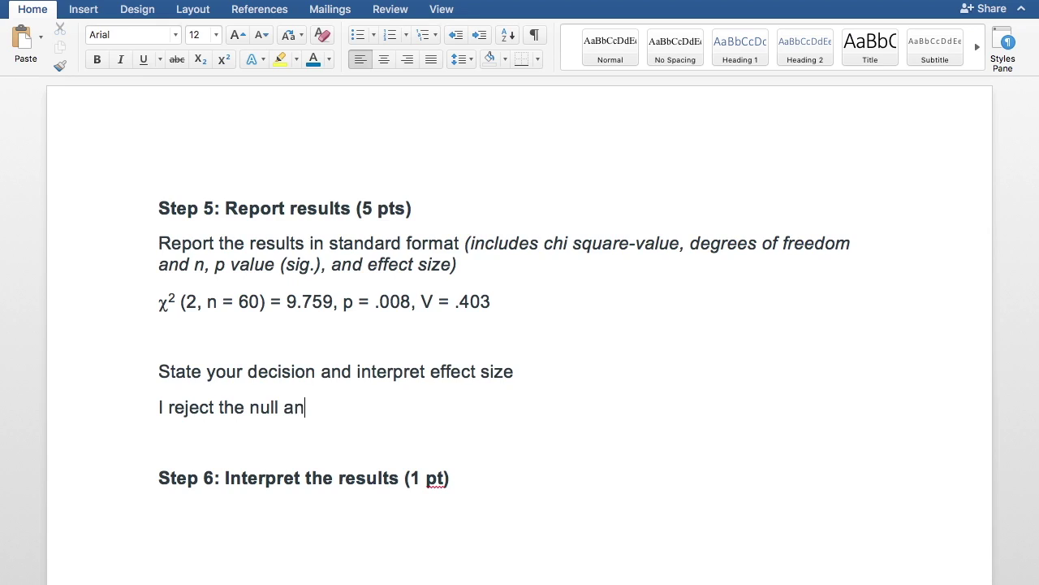
{"action": "type", "text": "d conclude"}
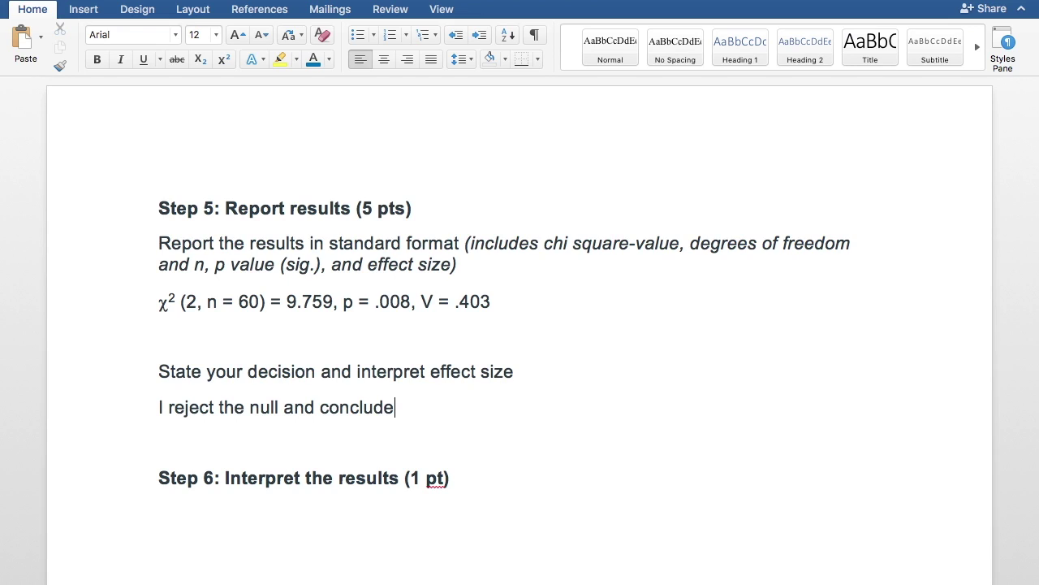
{"action": "type", "text": "there is a signif"}
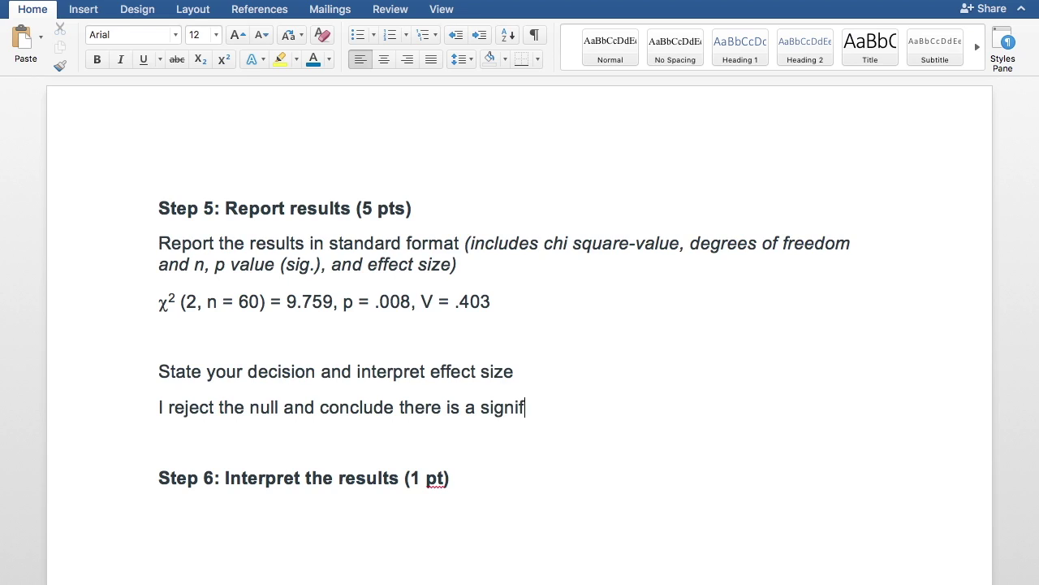
{"action": "type", "text": "icant relationship"}
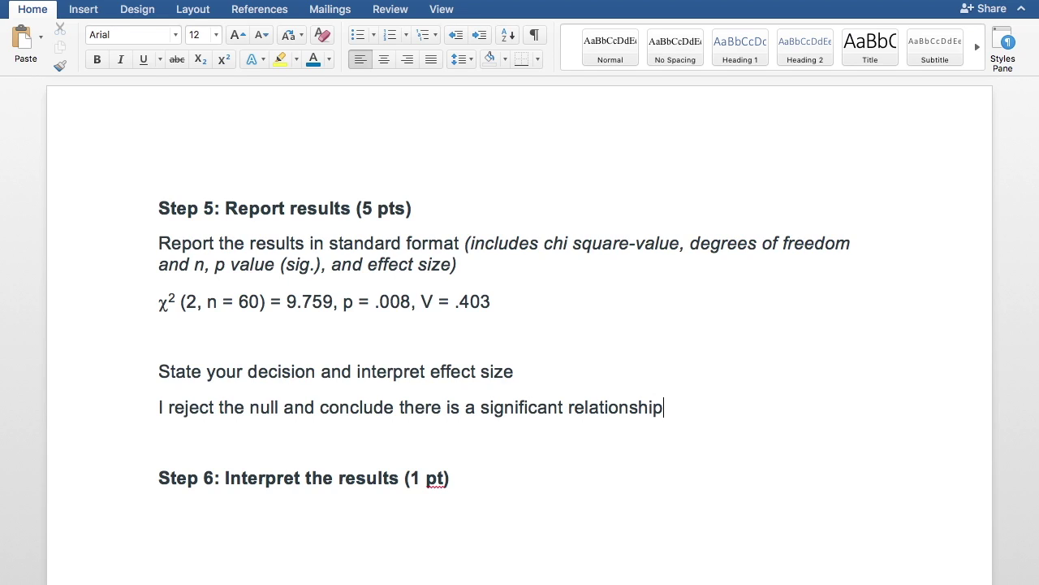
{"action": "type", "text": " between the"}
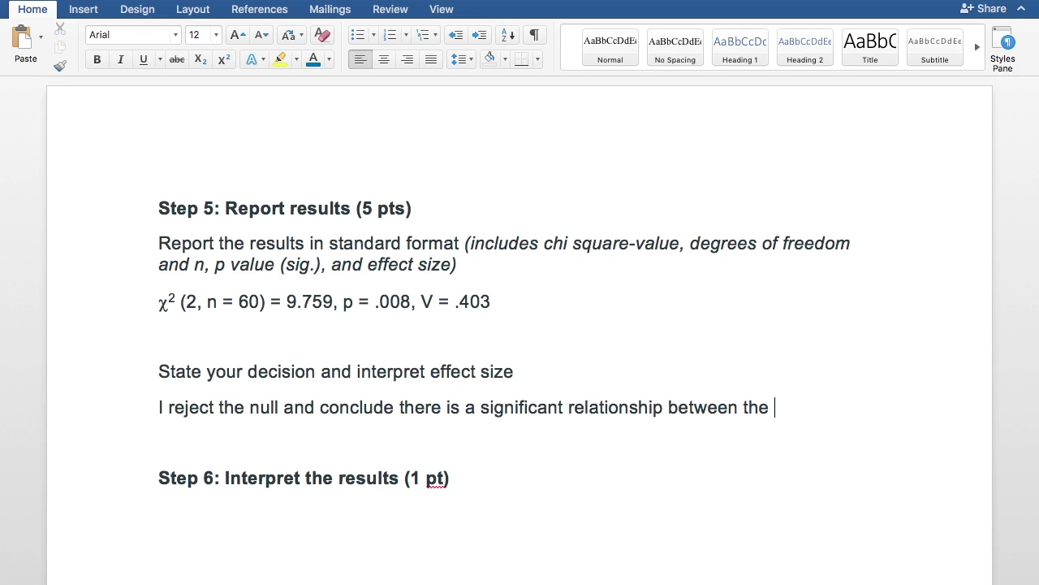
{"action": "key", "text": "BackSpace"}
{"action": "key", "text": "BackSpace"}
{"action": "key", "text": "BackSpace"}
Finish the decision sentence with "whether this is a woman's first baby or not, and her level of post-partum depression.".
{"action": "type", "text": "whether this is a"}
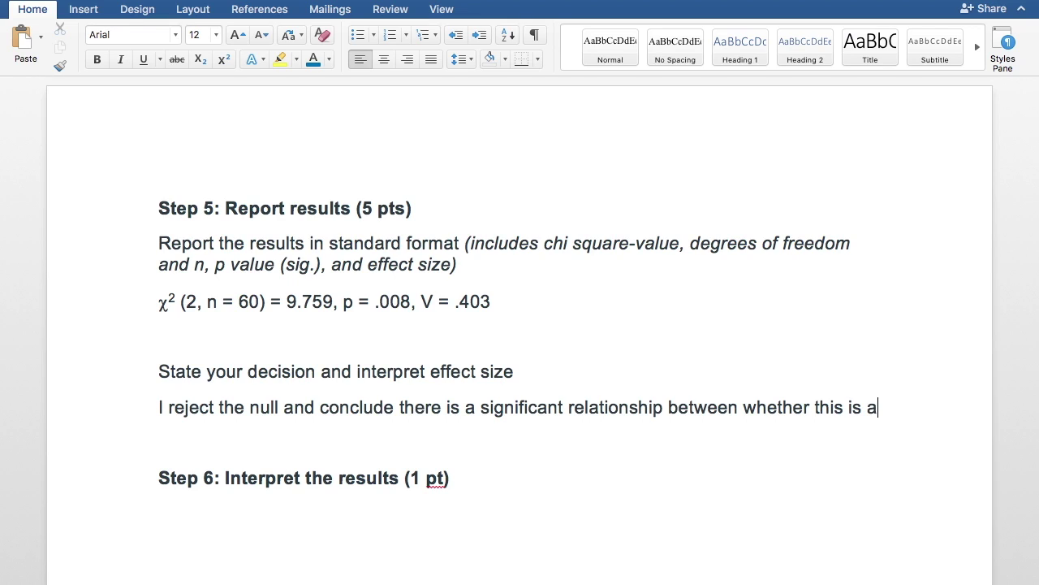
{"action": "type", "text": " woman's fir"}
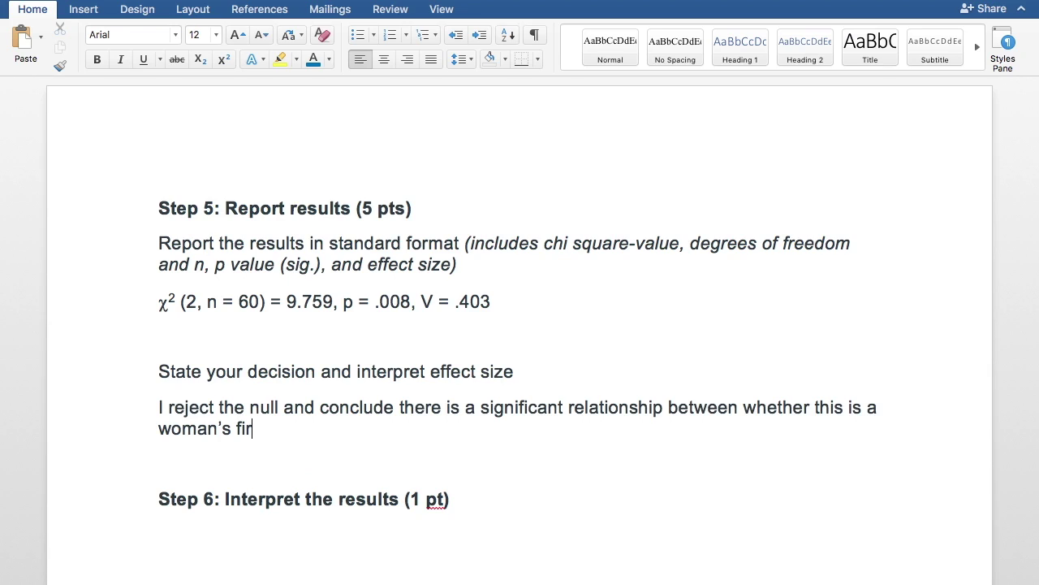
{"action": "type", "text": "t baby"}
{"action": "key", "text": "BackSpace"}
{"action": "key", "text": "BackSpace"}
{"action": "key", "text": "BackSpace"}
{"action": "key", "text": "BackSpace"}
{"action": "key", "text": "BackSpace"}
{"action": "key", "text": "BackSpace"}
{"action": "type", "text": "st baby or not"}
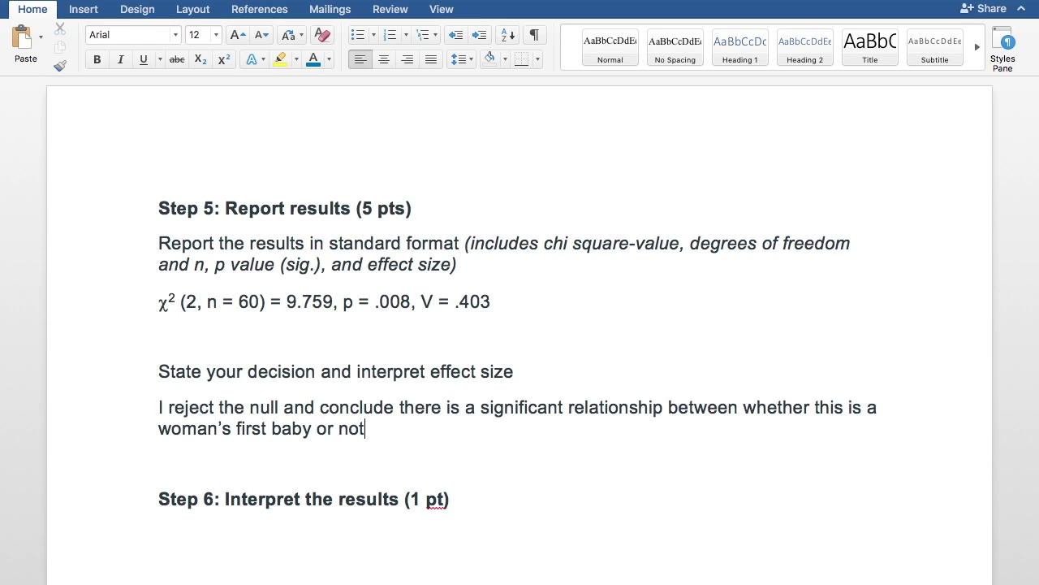
{"action": "type", "text": ", and her level "}
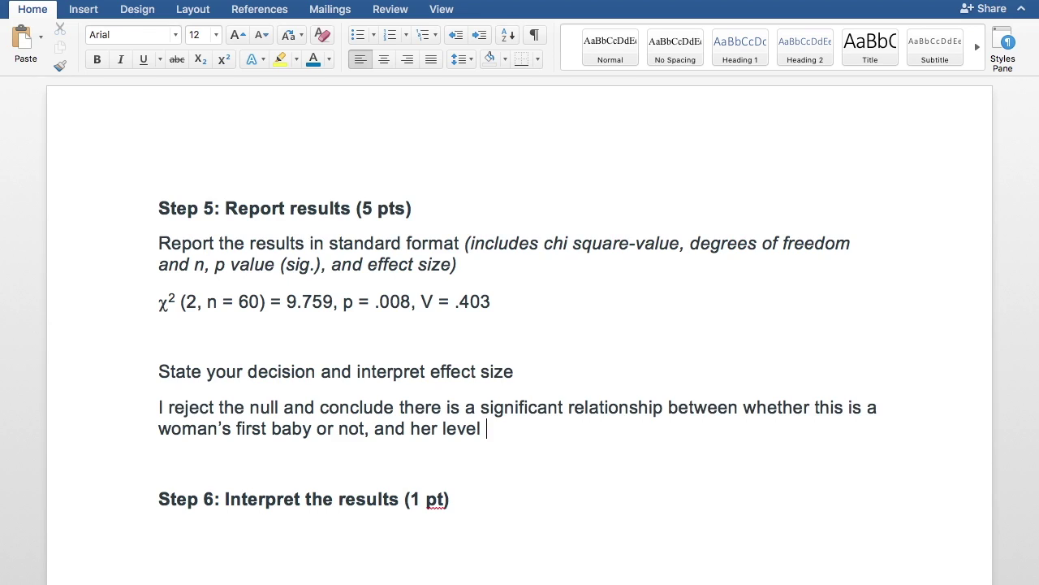
{"action": "type", "text": "of post-partum depre"}
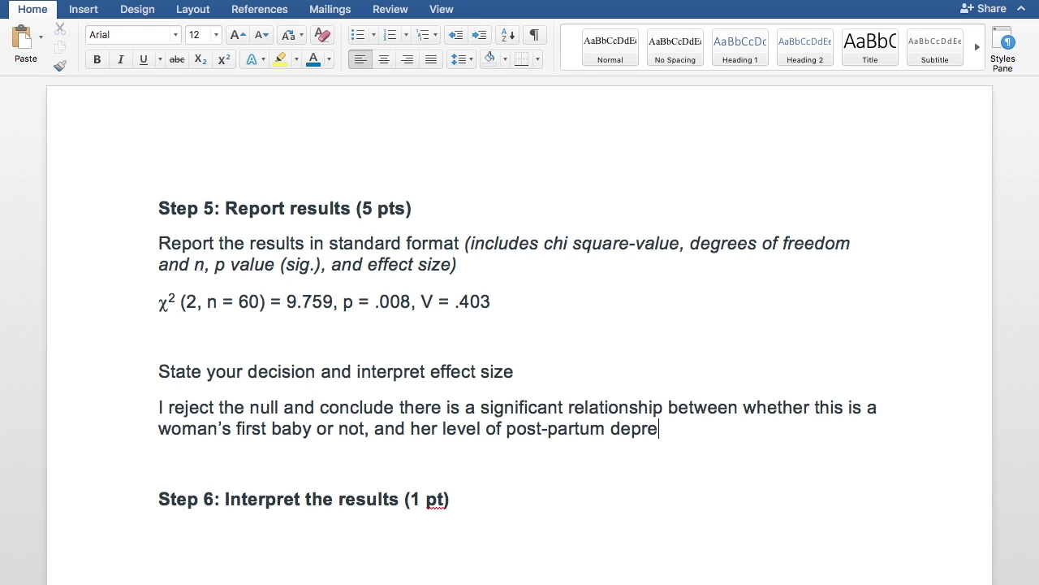
{"action": "type", "text": "ssion."}
Consult the comparison table and add "Women who have not had a baby before experience more post-partum depression than experienced mothers." to the decision.
{"action": "scroll", "coordinate": [415, 301], "scroll_direction": "up", "scroll_amount": 10}
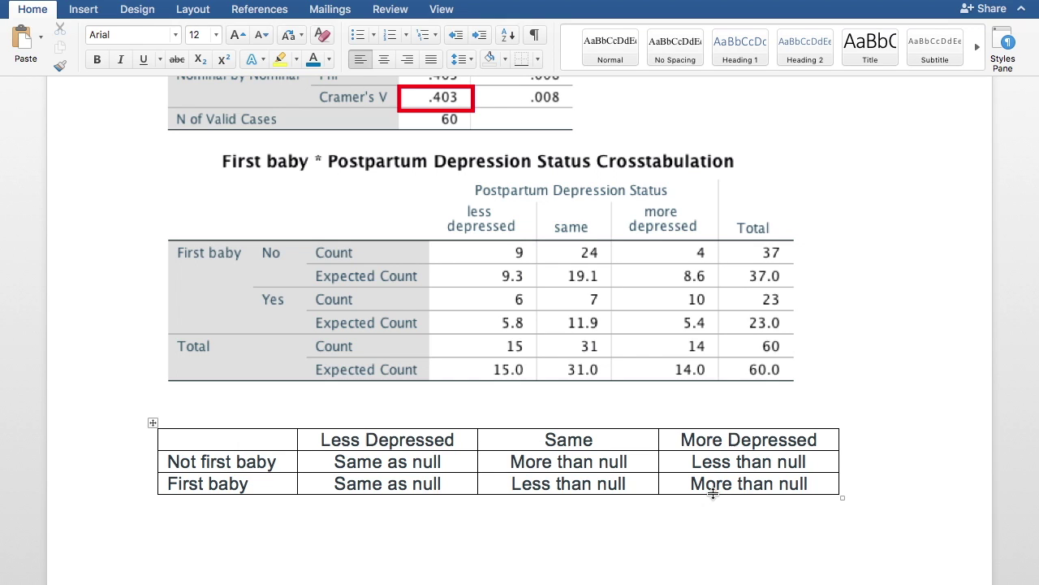
{"action": "scroll", "coordinate": [713, 493], "scroll_direction": "down", "scroll_amount": 15}
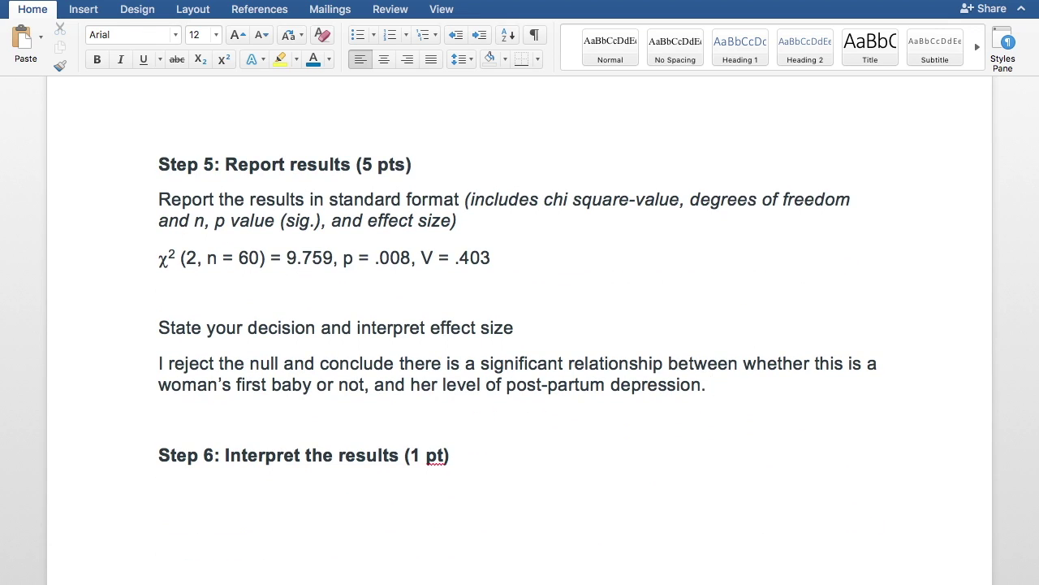
{"action": "type", "text": "Women "}
{"action": "type", "text": "ho"}
{"action": "key", "text": "BackSpace"}
{"action": "key", "text": "BackSpace"}
{"action": "type", "text": "who"}
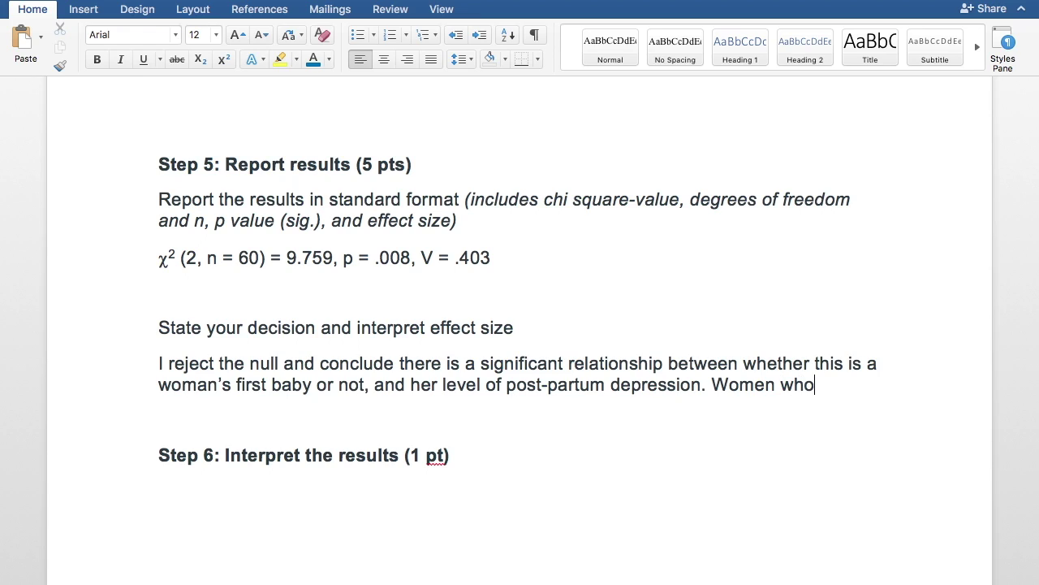
{"action": "type", "text": " have not had a "}
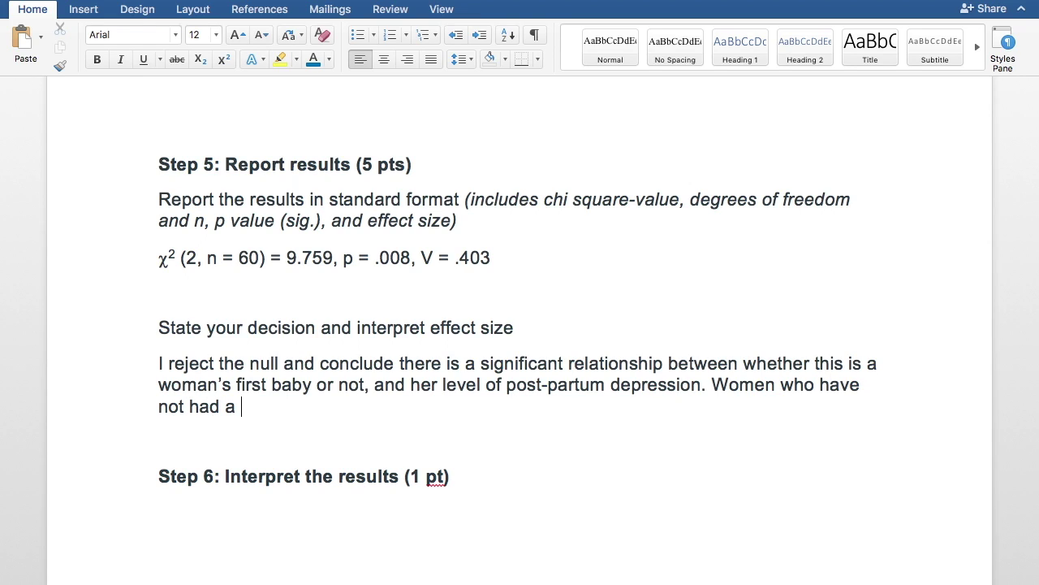
{"action": "type", "text": "baby before experience "}
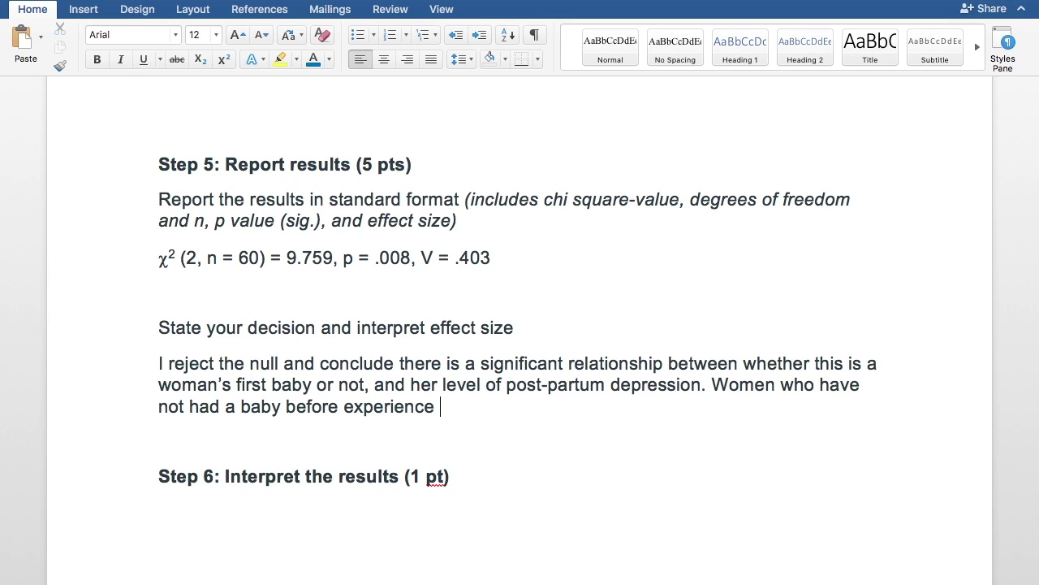
{"action": "type", "text": "more post-par"}
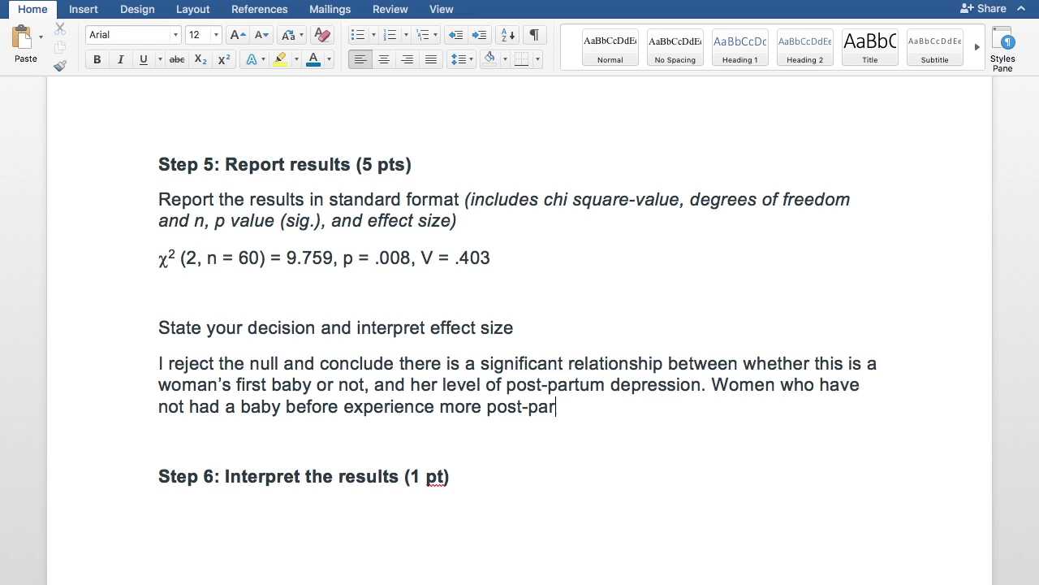
{"action": "type", "text": "tum depression "}
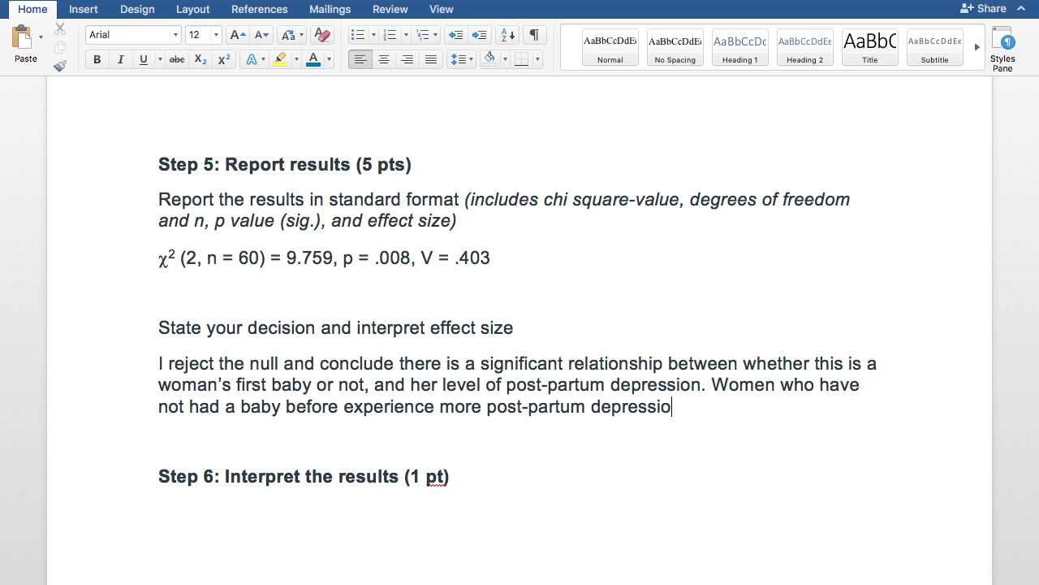
{"action": "type", "text": "than experienced mothers."}
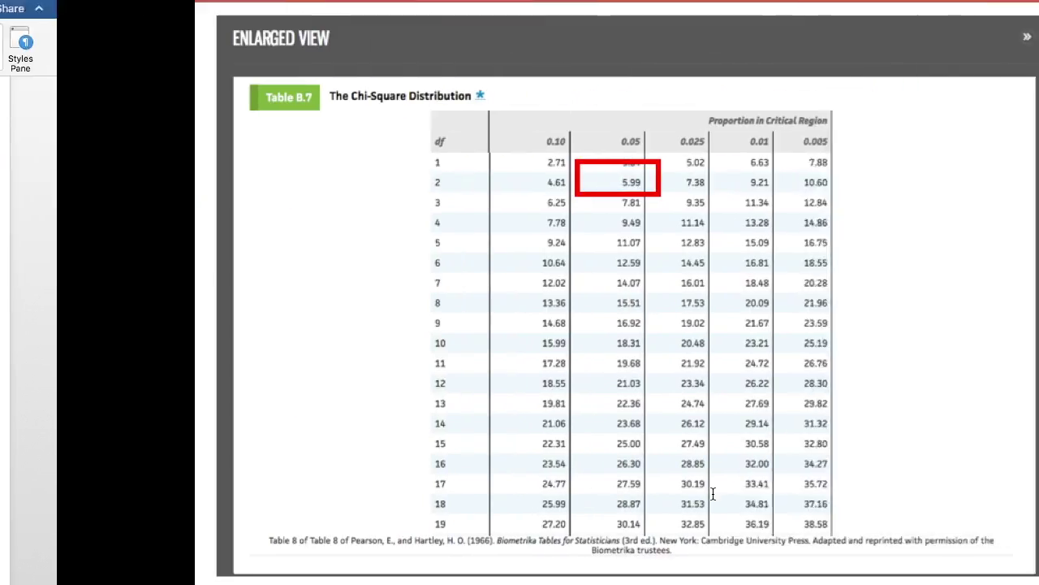
In the slide presentation, look up the guidelines for interpreting Cramer's V on the Effect size slide.
{"action": "key", "text": "Right"}
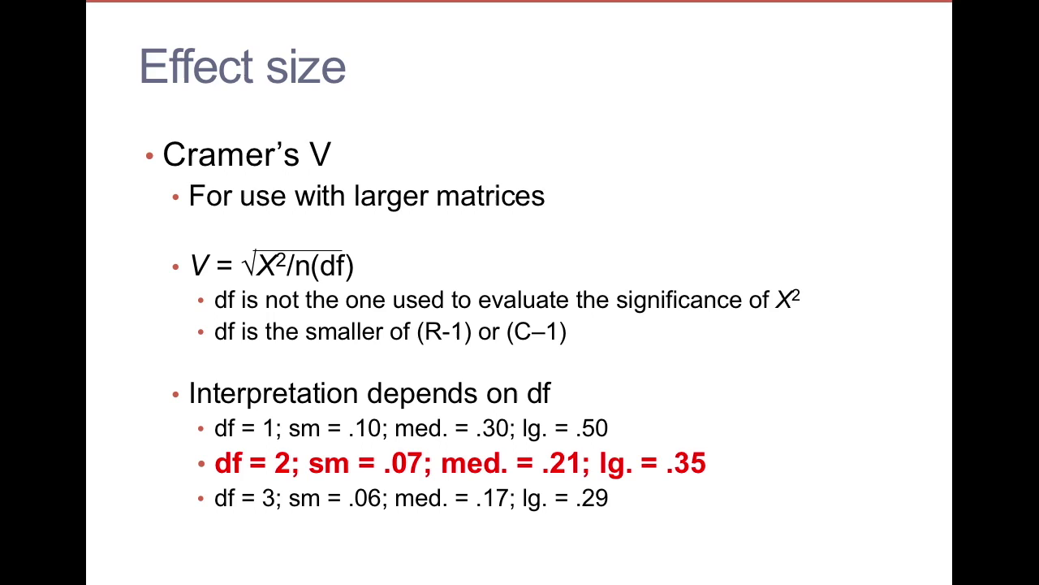